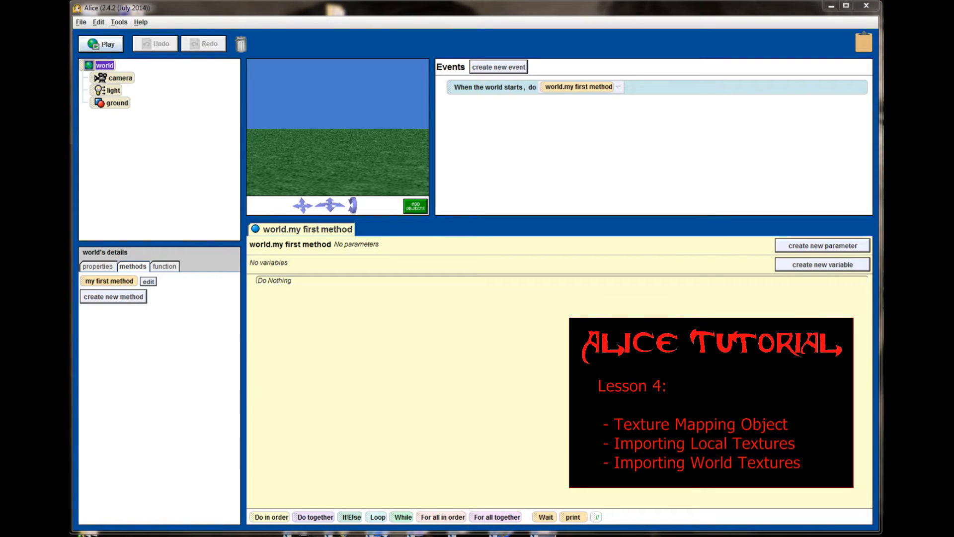
Step: Show the ground object's properties and expand its texture maps
left_click(117, 103)
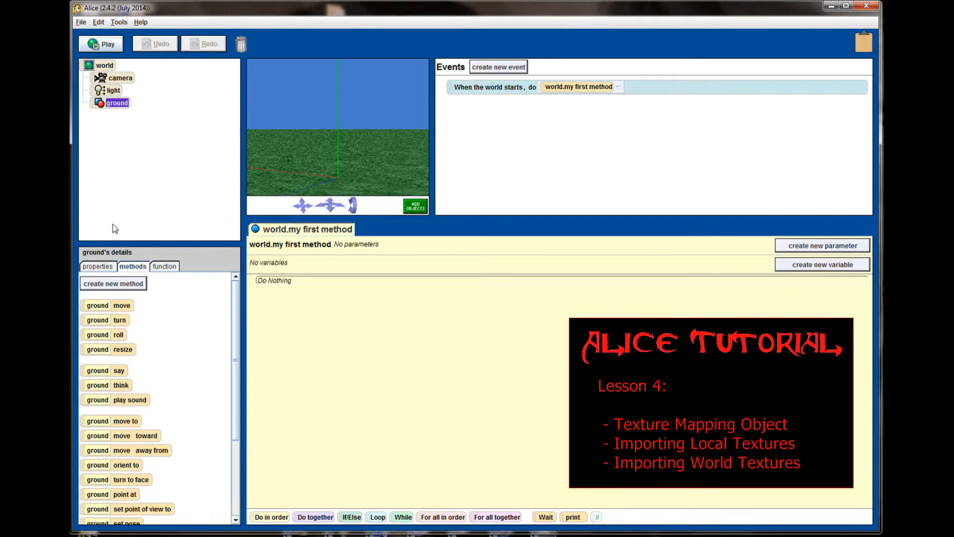
left_click(111, 266)
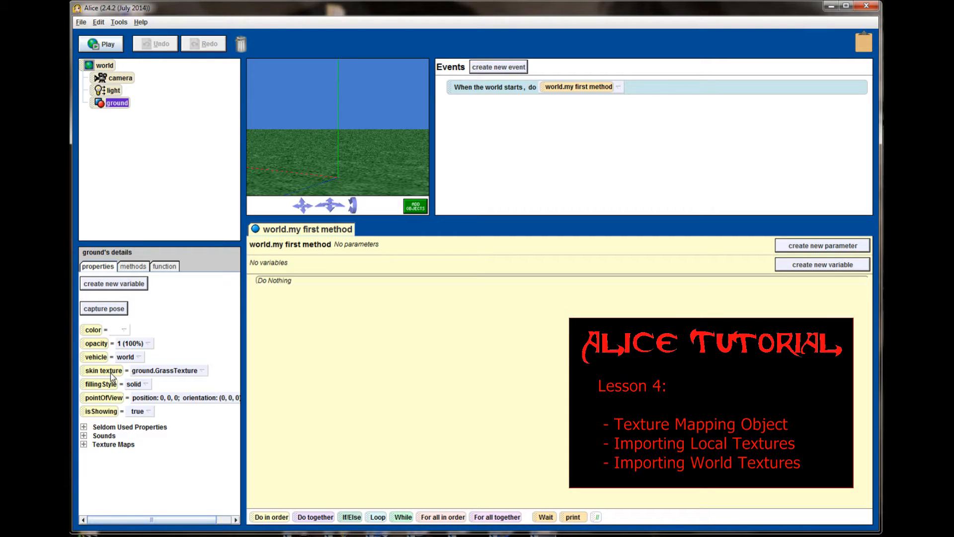
left_click(84, 445)
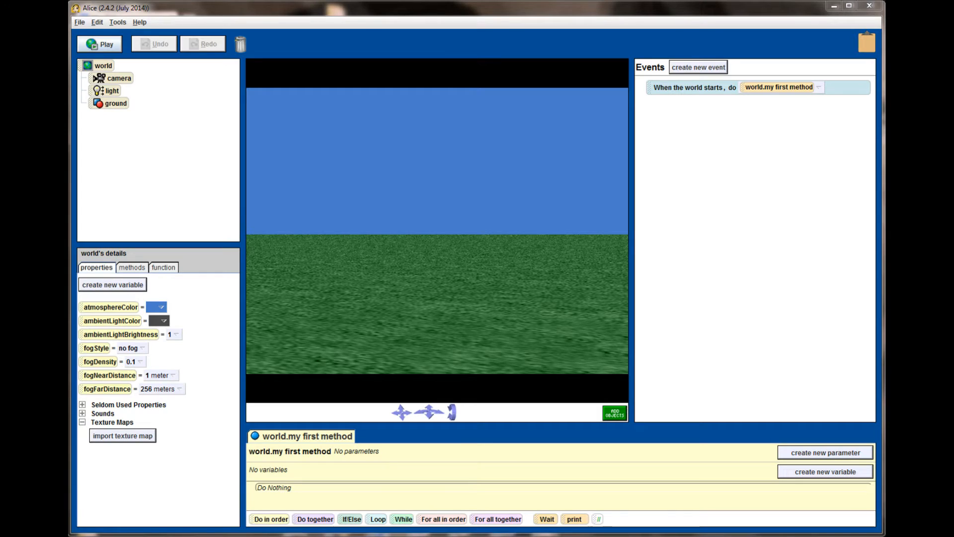
Step: Create a new world from the space template
left_click(78, 24)
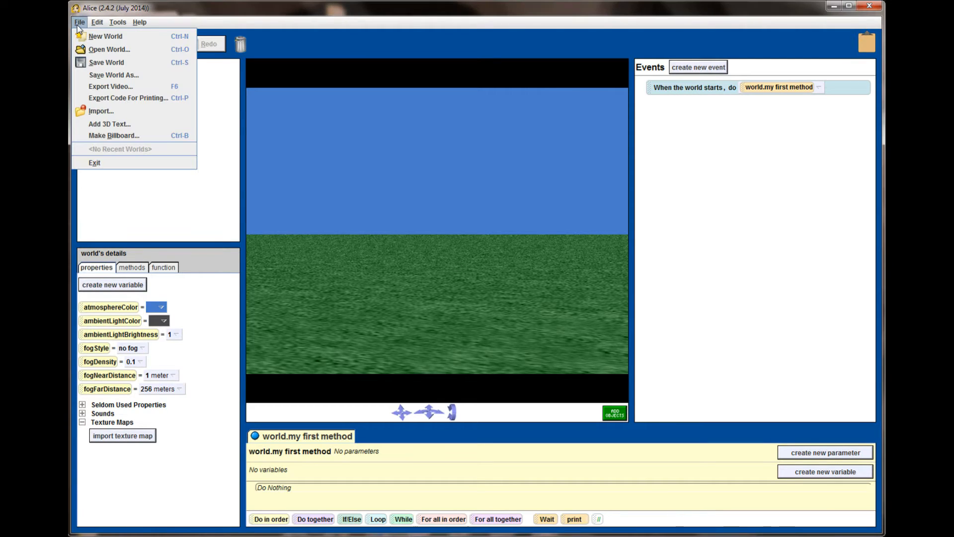
left_click(99, 37)
left_click(481, 299)
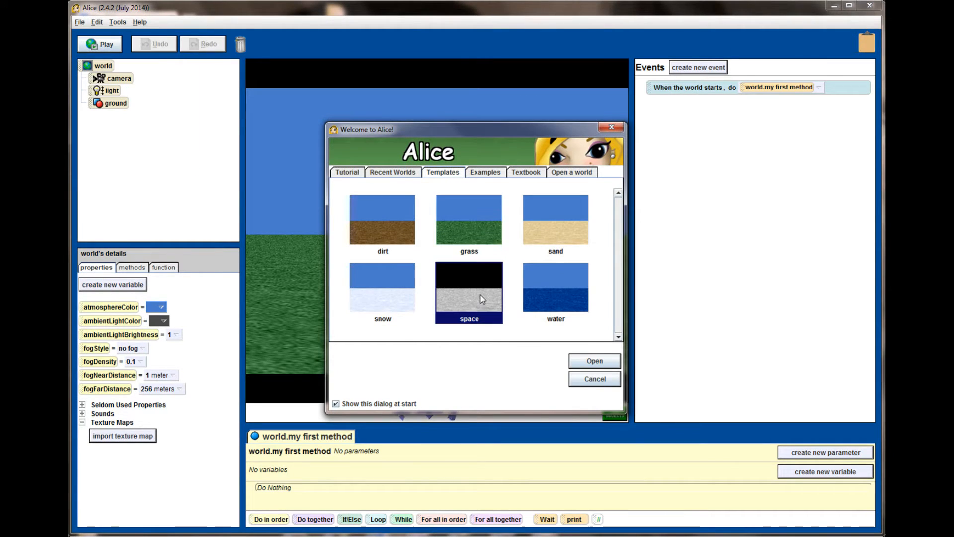
left_click(589, 364)
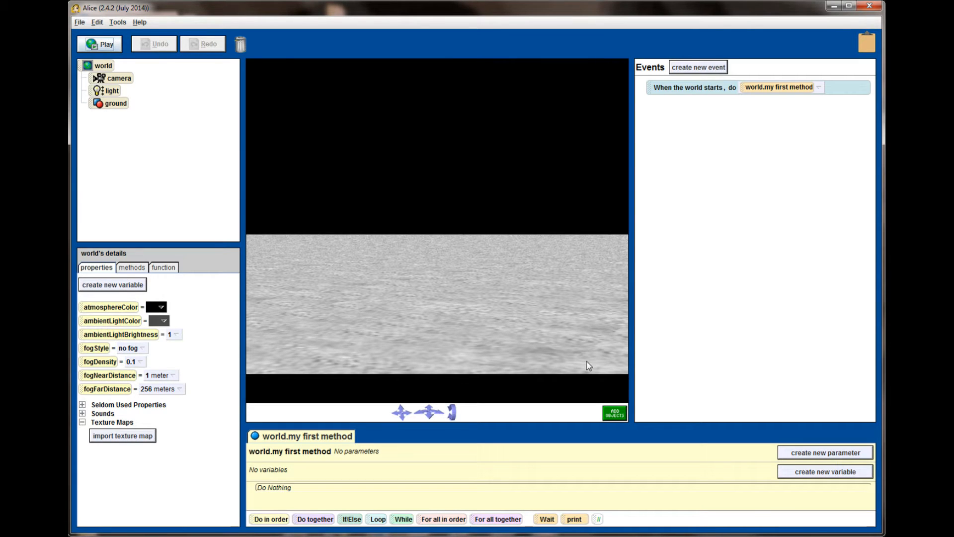
Step: Add the Moon from the local gallery's Planets collection to the middle of the ground
left_click(615, 413)
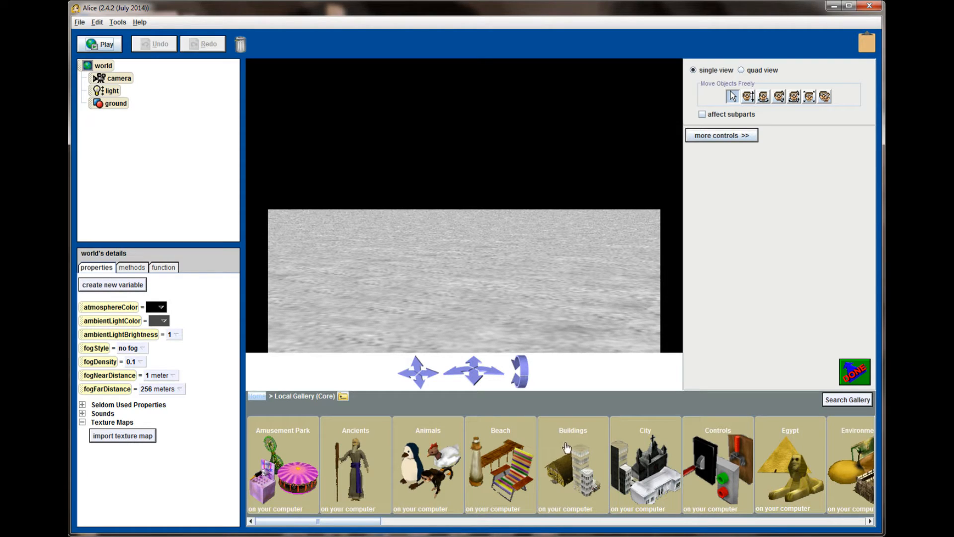
left_click_drag(343, 521, 680, 512)
left_click(641, 479)
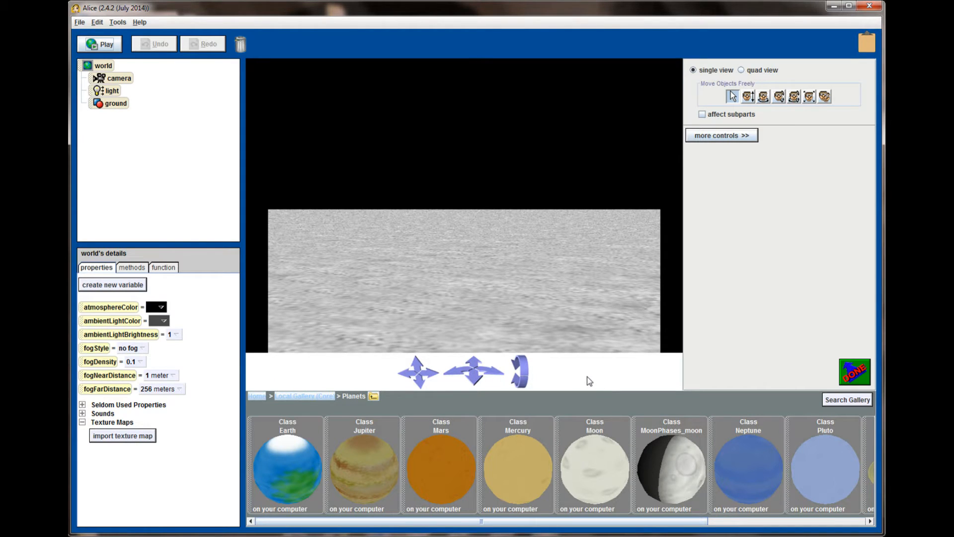
left_click_drag(609, 472, 466, 315)
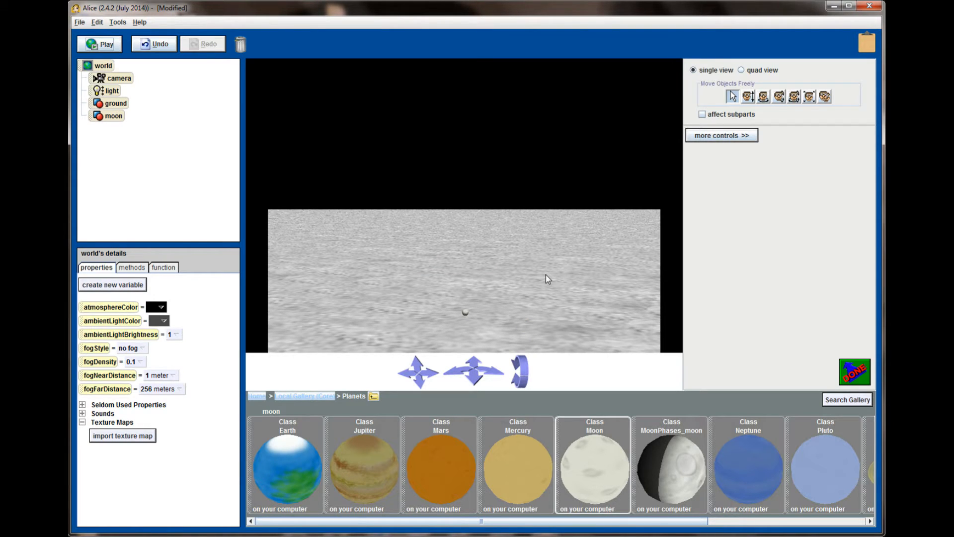
Step: Enlarge the moon into a large sphere and raise it above the ground
left_click(810, 96)
left_click_drag(465, 313, 465, 253)
left_click(748, 96)
left_click_drag(488, 302, 488, 196)
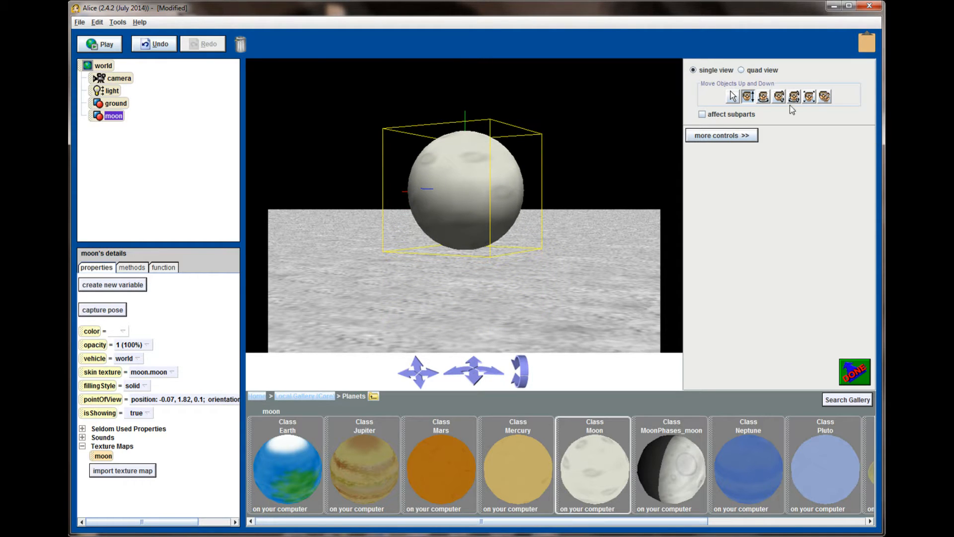
Step: Resize the moon somewhat larger and turn it sideways to inspect its surface
left_click(823, 97)
left_click_drag(545, 185, 545, 162)
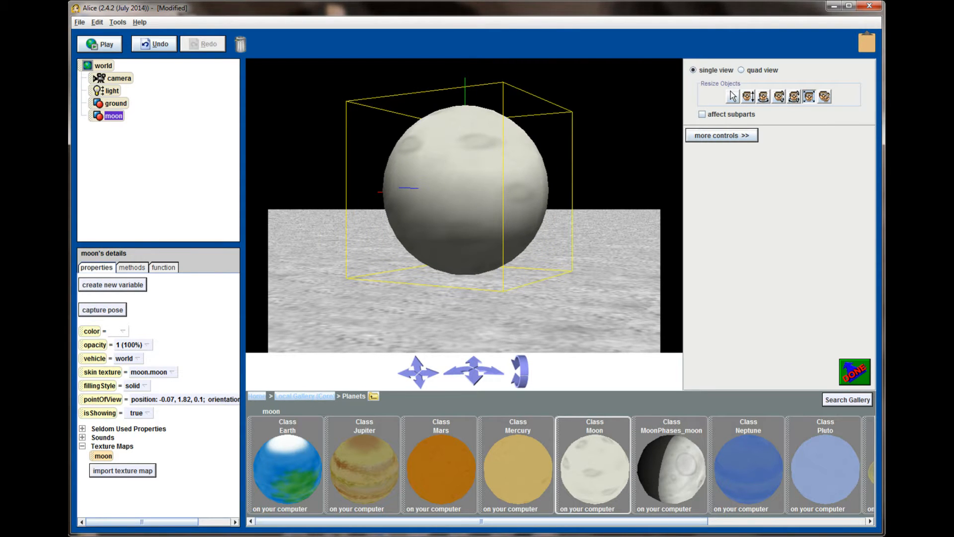
left_click(764, 97)
left_click_drag(517, 168, 303, 169)
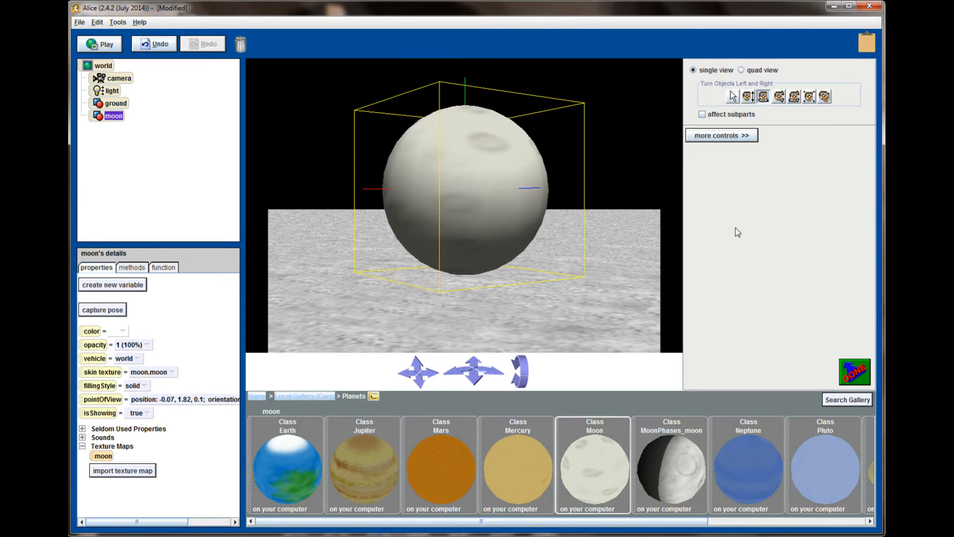
Step: Switch to the web browser and search Google Images for "moon texture"
key("alt+Tab")
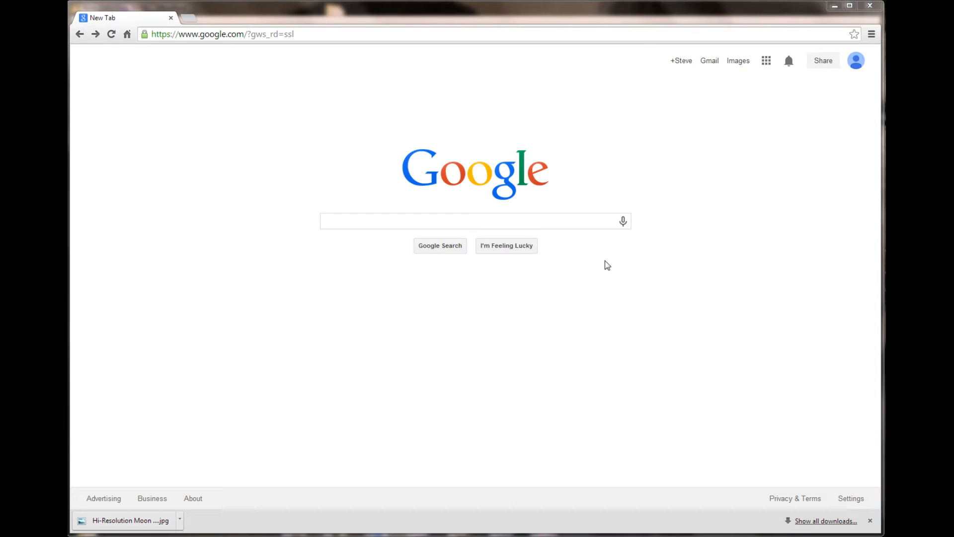
left_click(487, 219)
type("moon texture")
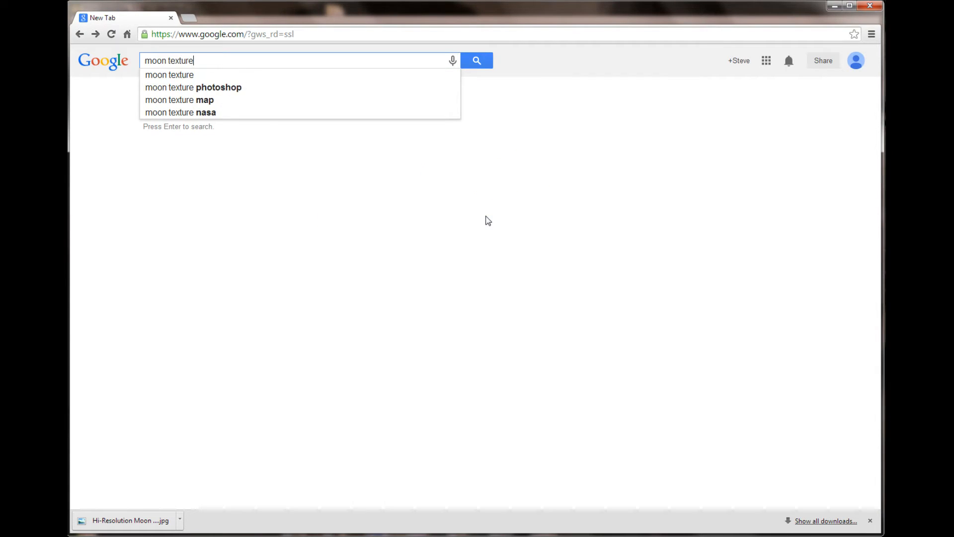
key("Return")
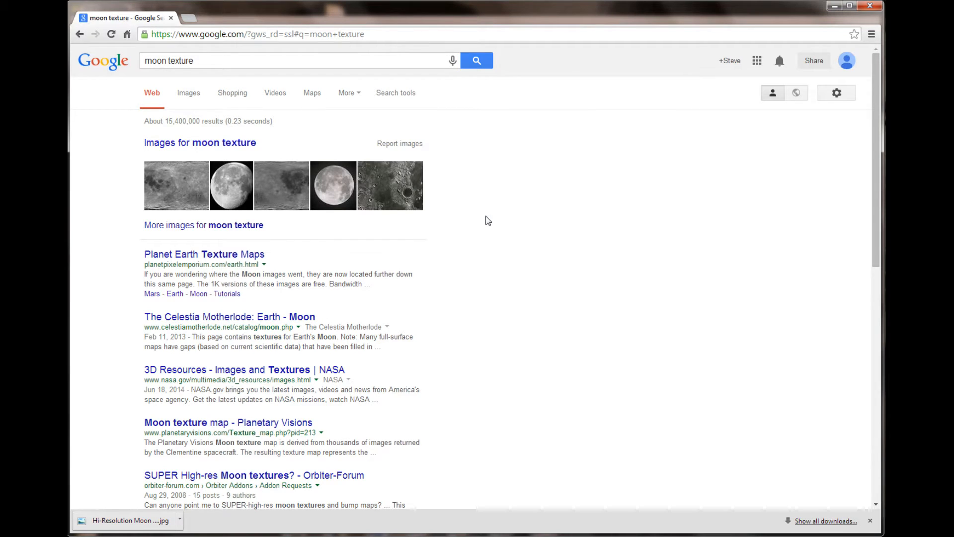
left_click(213, 150)
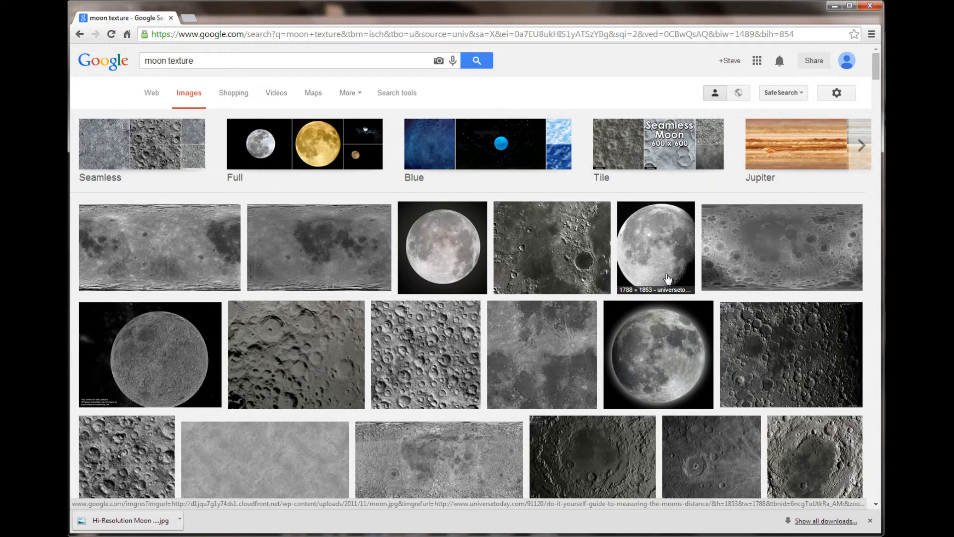
Step: Save the dark cratered 1548 × 1140 moon image from forum.celestialmatters.org into the Alice 2.4 folder as "Hi-Resolution Moon Texture 2"
scroll(652, 279, "down", 1)
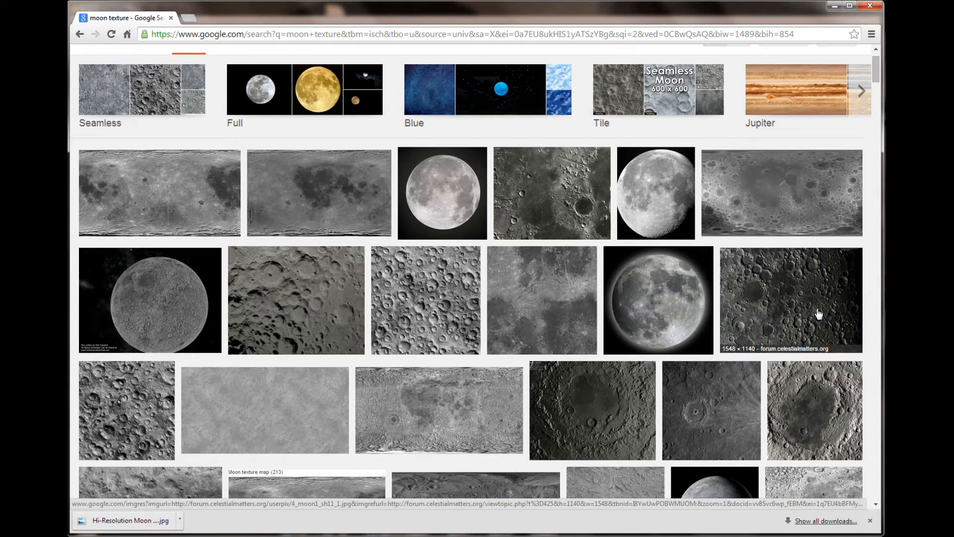
left_click(781, 308)
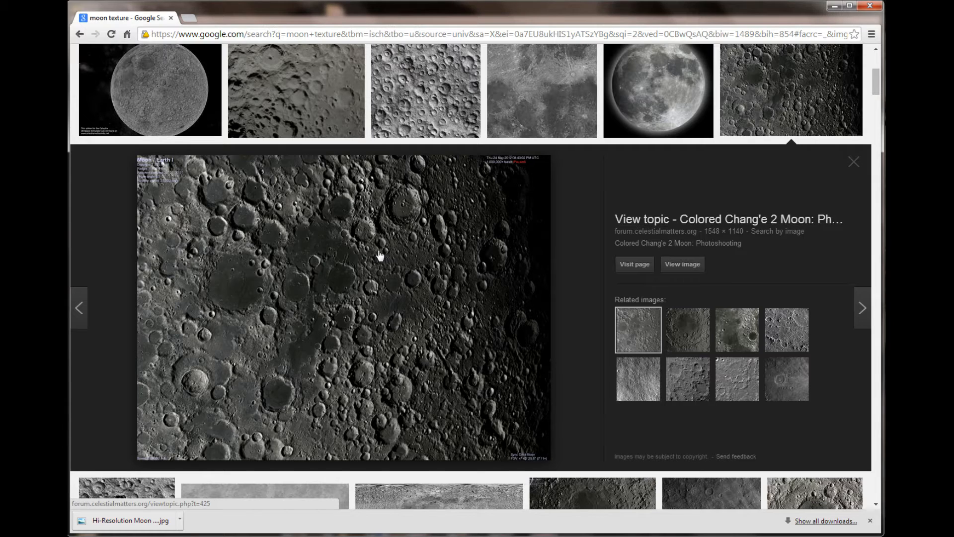
right_click(299, 265)
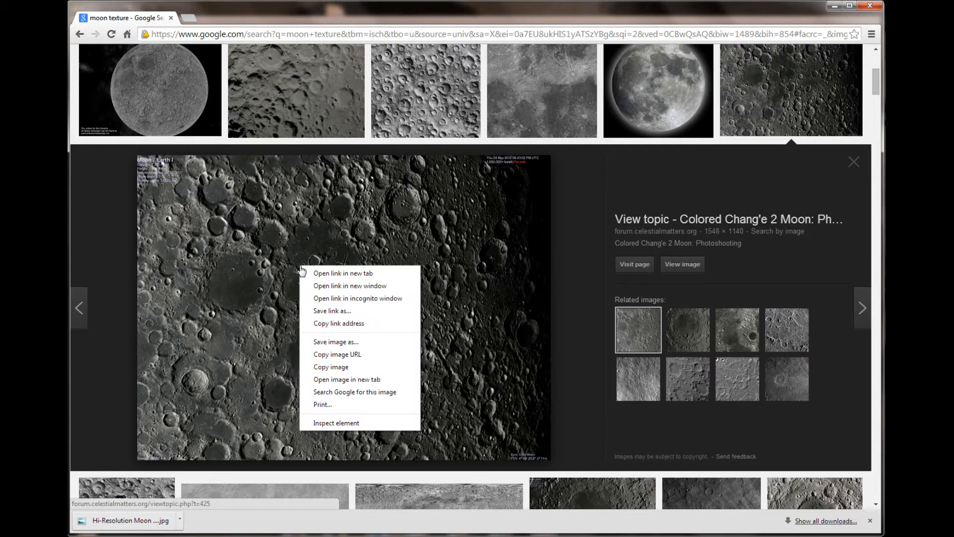
left_click(347, 341)
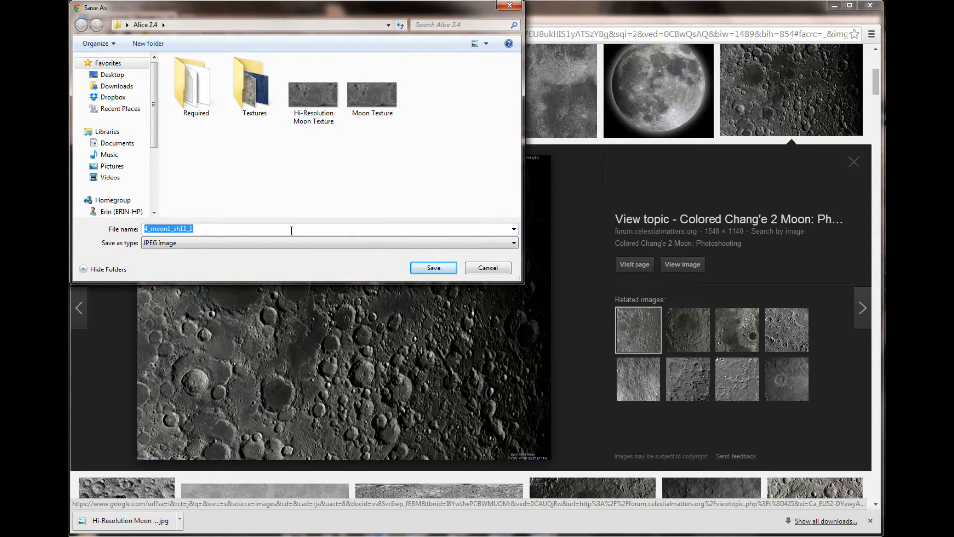
type("Hi-")
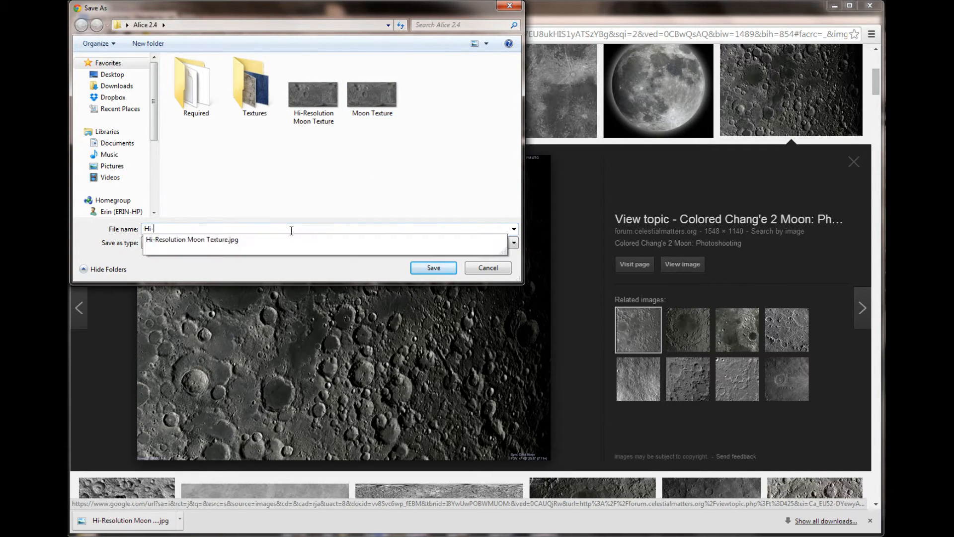
type("Resolution Moon Texture 2")
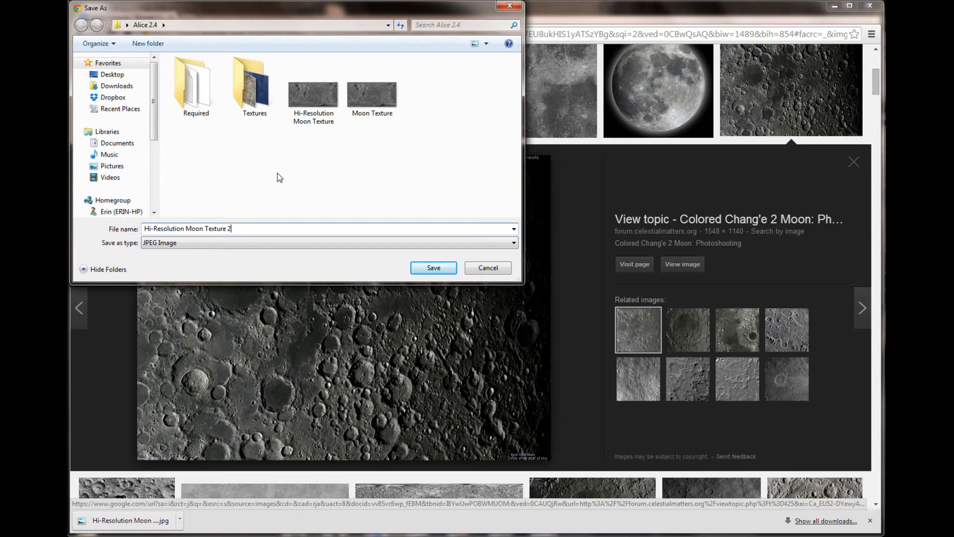
left_click(446, 269)
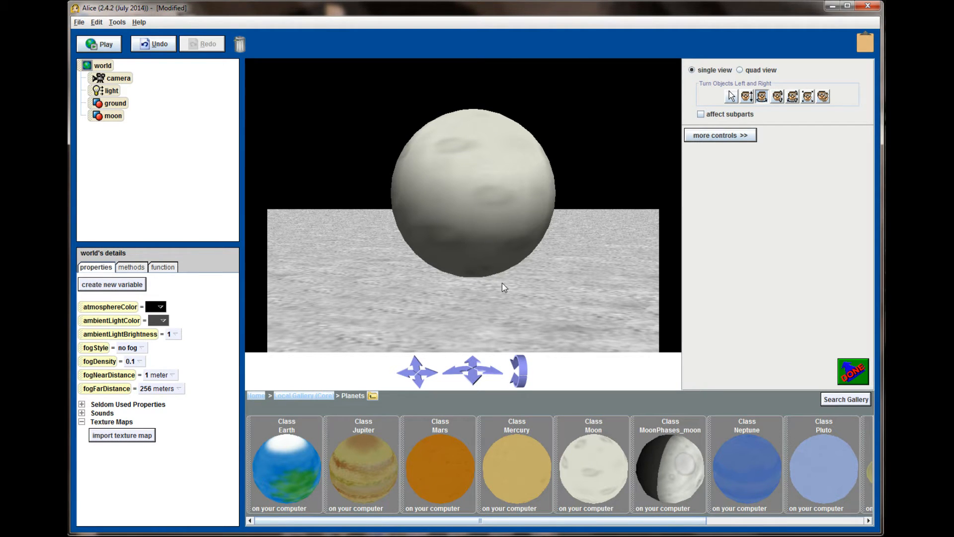
Step: Select the moon in the scene to show its properties and texture maps
left_click(79, 23)
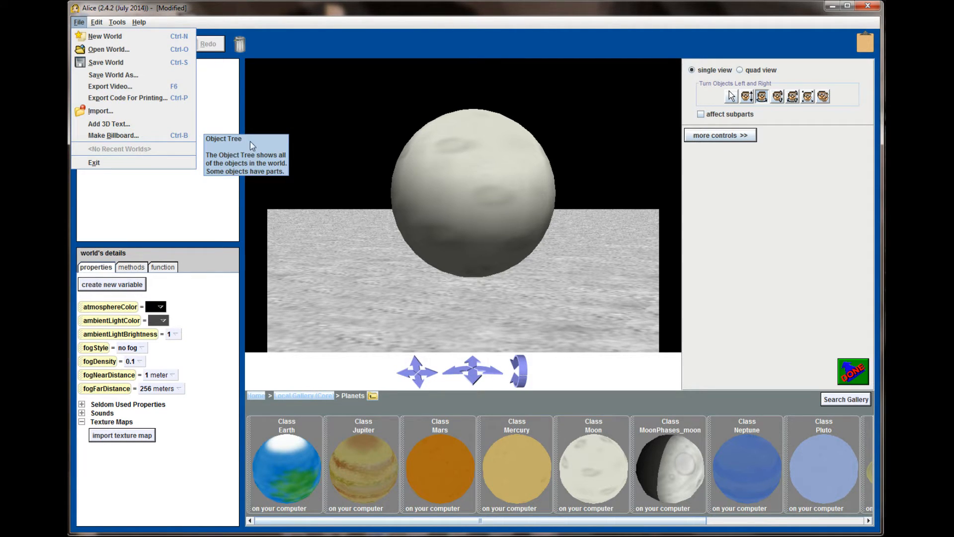
left_click(465, 162)
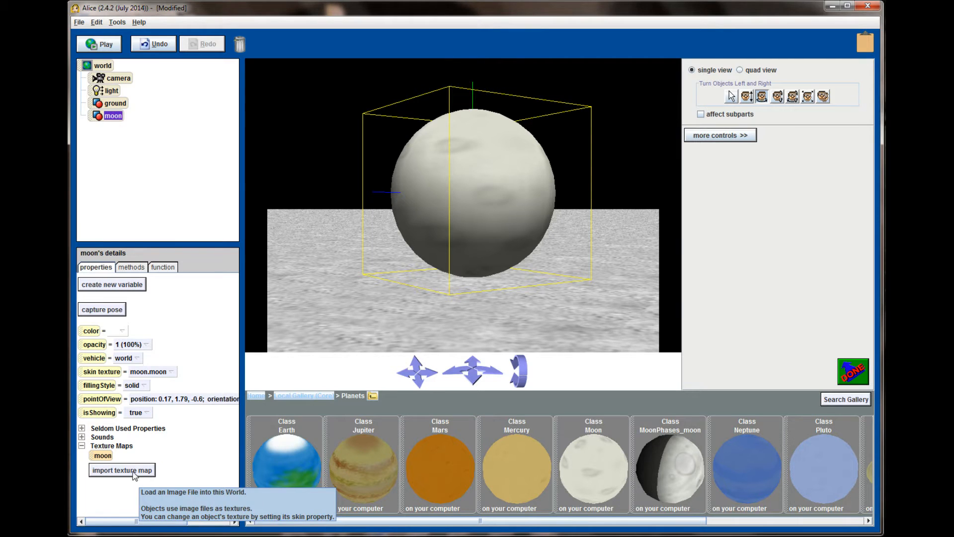
left_click(79, 22)
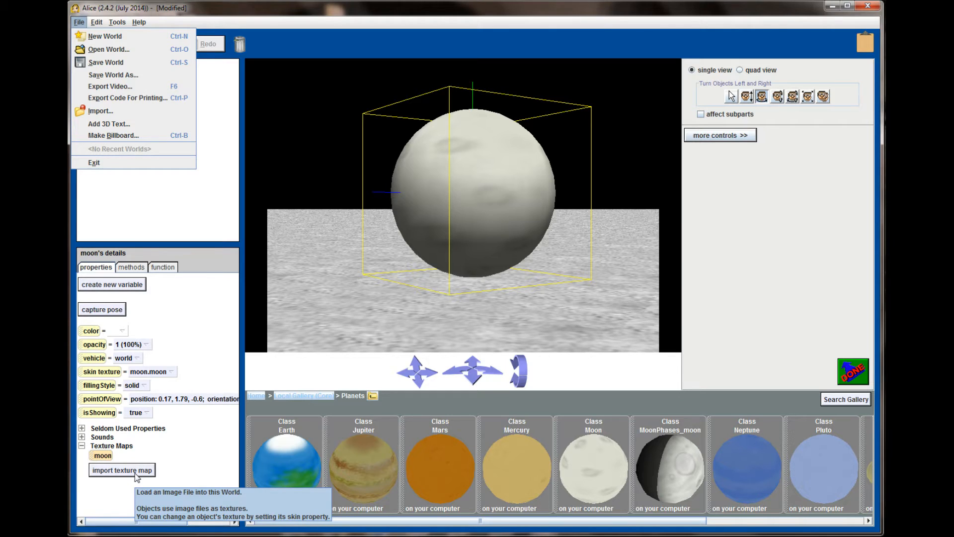
left_click(177, 476)
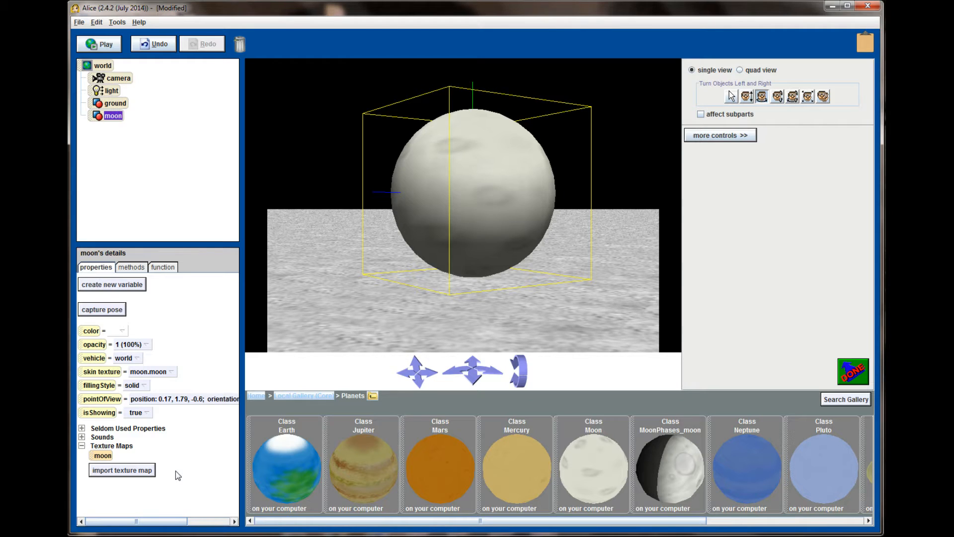
Step: Start importing a texture map for the moon and preview the supplied textures in the textureMap folder
left_click(147, 471)
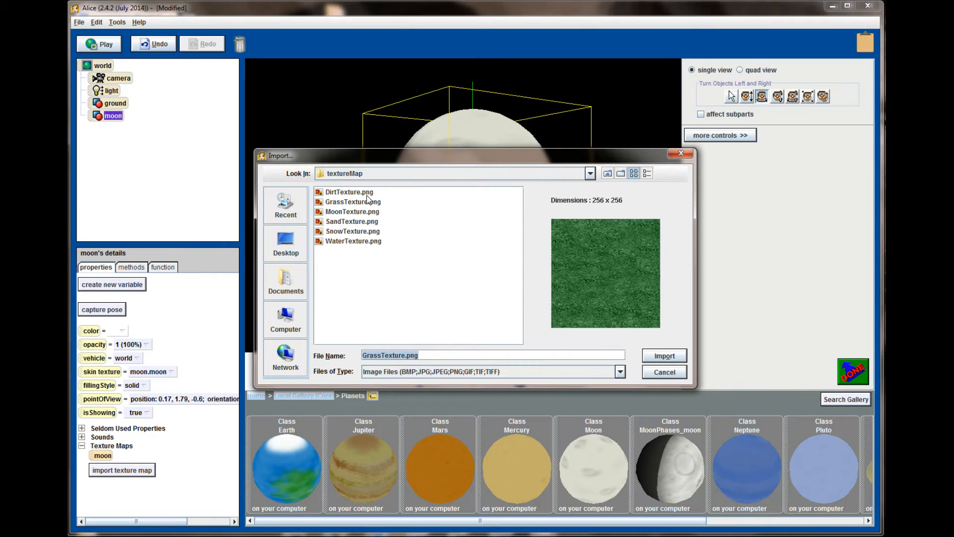
left_click(366, 212)
left_click(367, 222)
left_click(366, 232)
left_click(362, 241)
left_click(359, 231)
left_click(357, 221)
left_click(355, 212)
left_click(353, 201)
left_click(351, 193)
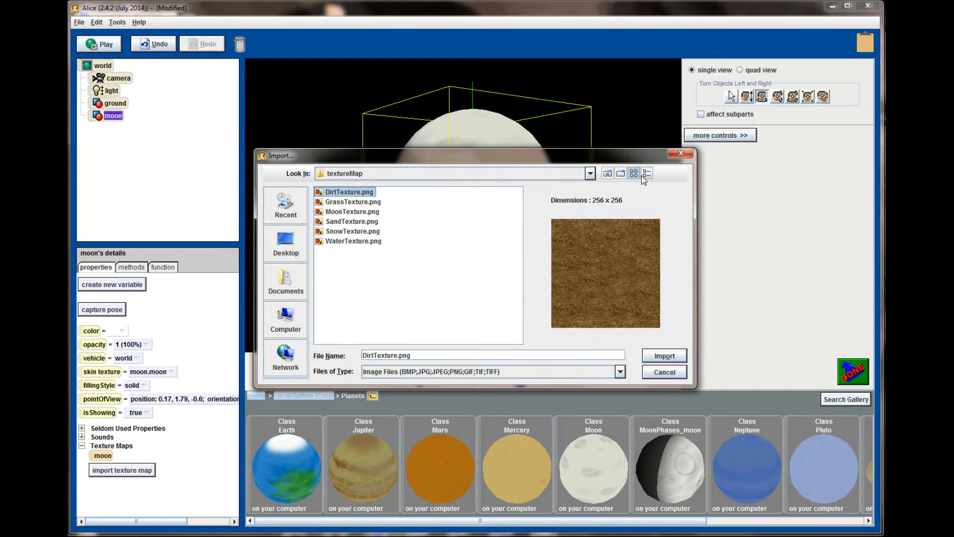
Step: Import "Hi-Resolution Moon Texture 2.jpg" from the Alice 2.4 folder as a texture map of the moon
left_click(608, 173)
left_click(608, 174)
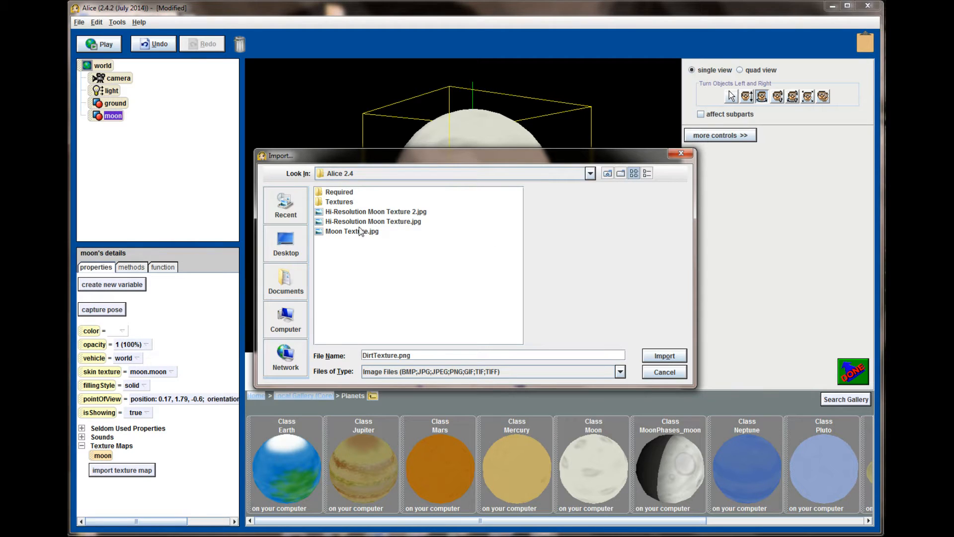
left_click(351, 212)
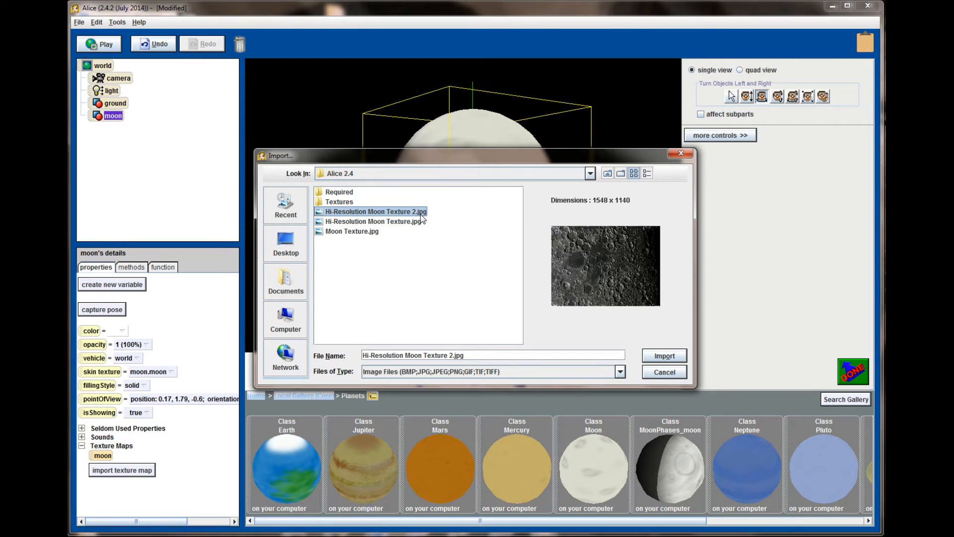
left_click(666, 356)
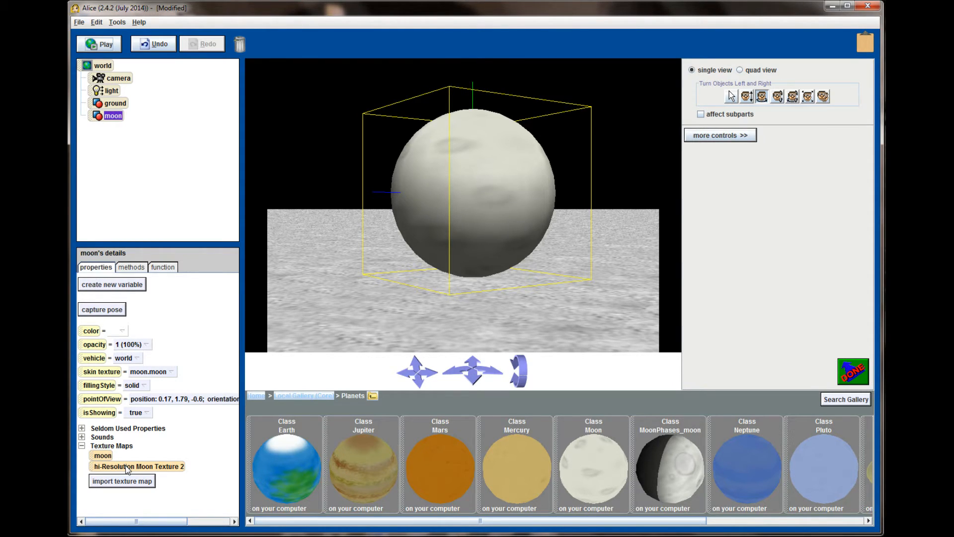
Step: Set the moon's skin texture to hi-Resolution Moon Texture 2 and turn the moon sideways to inspect the mapping
left_click_drag(93, 469, 157, 377)
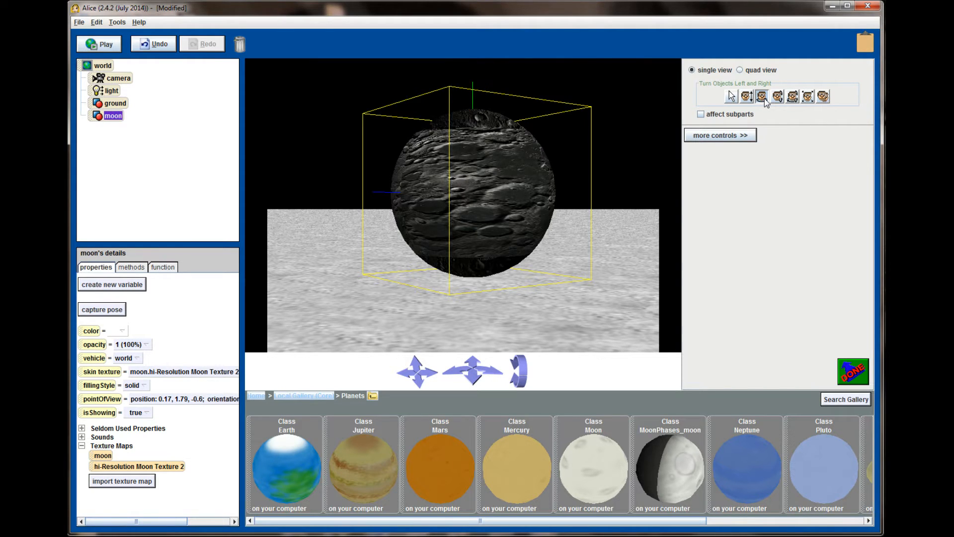
left_click_drag(530, 186, 219, 186)
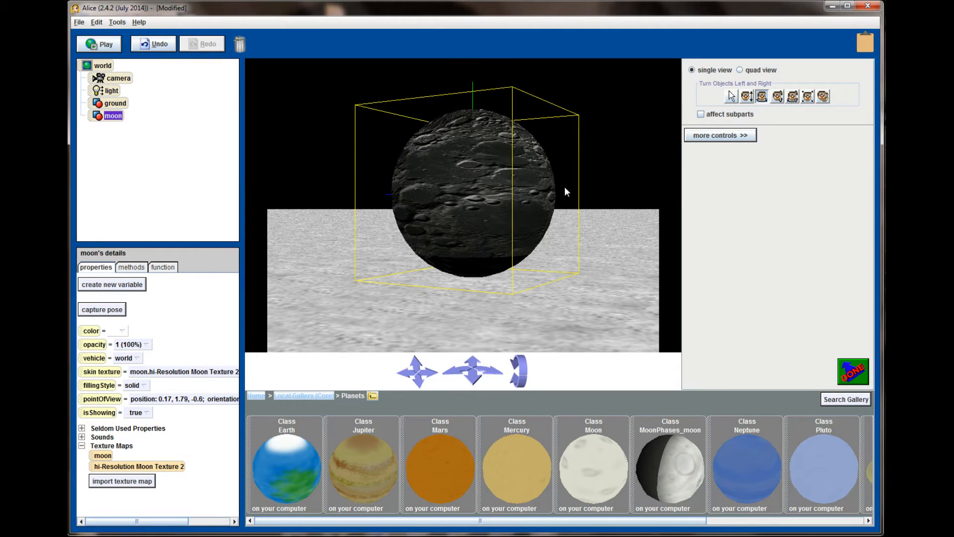
Step: Switch to the browser, close the current image preview and open the 2000 × 1000 moon map from blender3d.org.ua
key("alt+Tab")
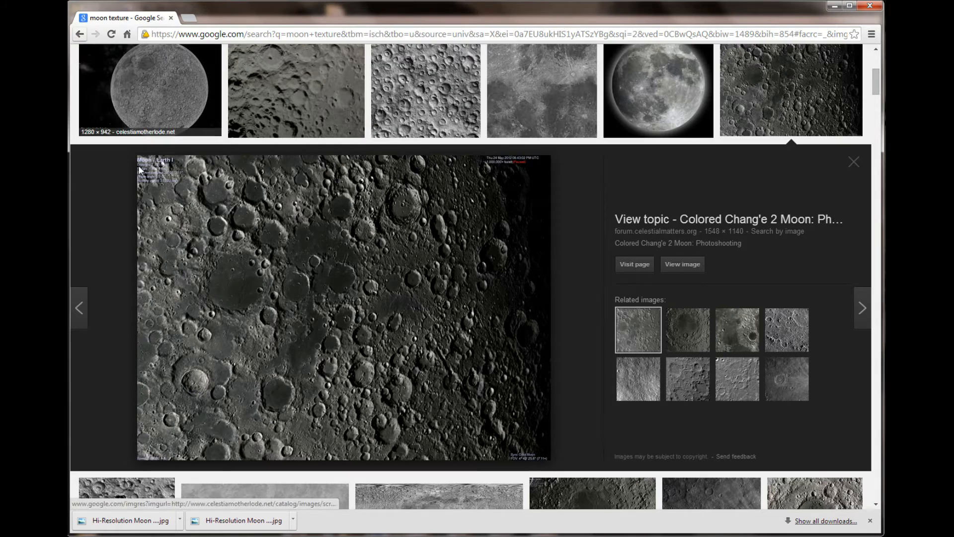
left_click(862, 165)
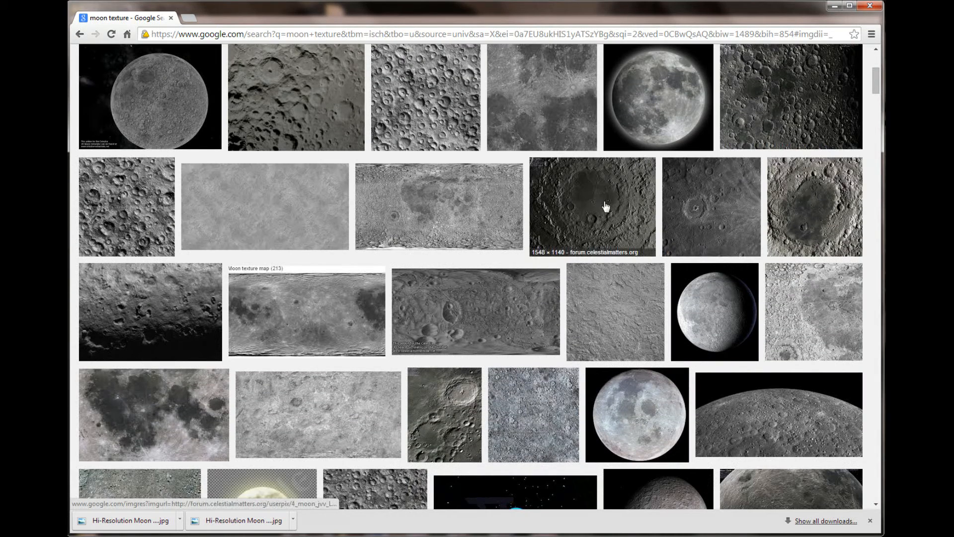
left_click(444, 203)
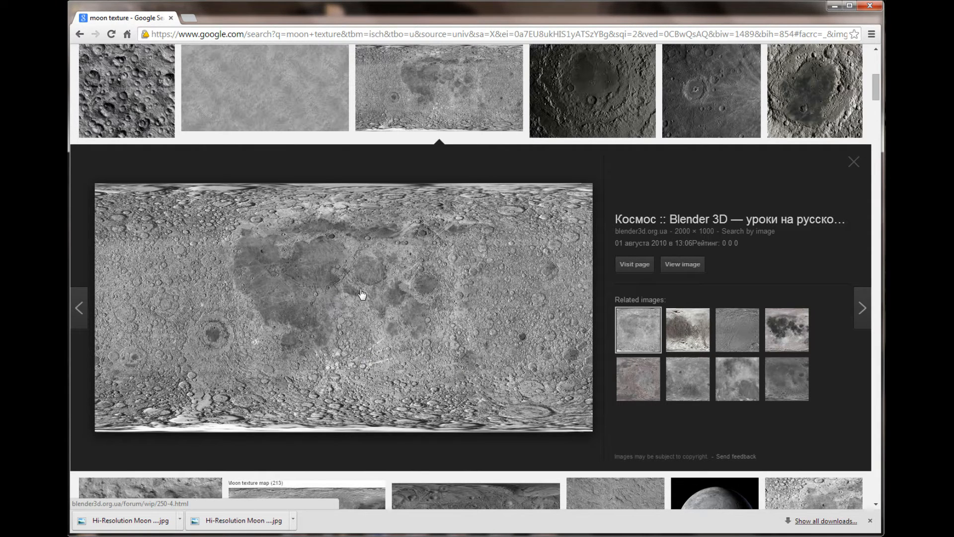
Step: Save the previewed moon map as a JPEG named "Hi-Resolution Moon Texture 3" in the Alice 2.4 folder
right_click(360, 289)
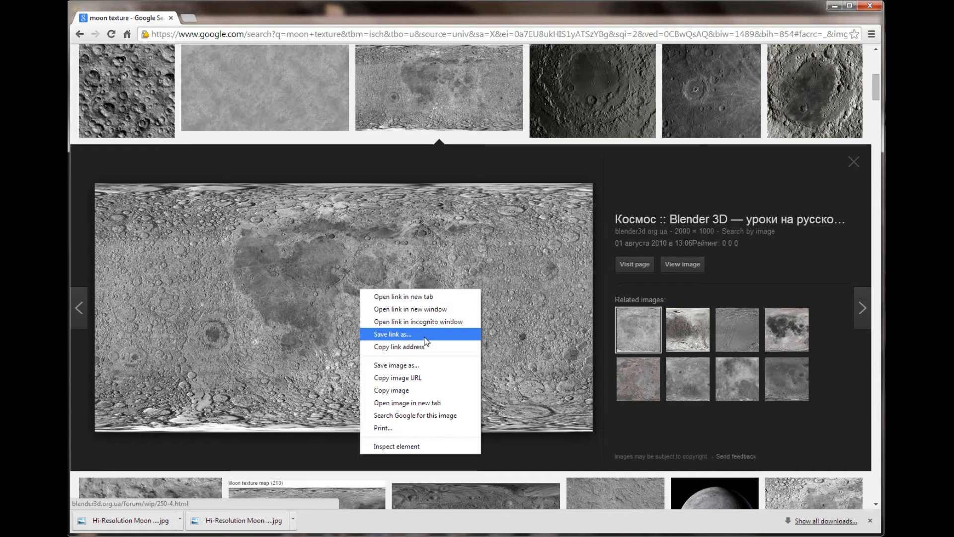
left_click(438, 366)
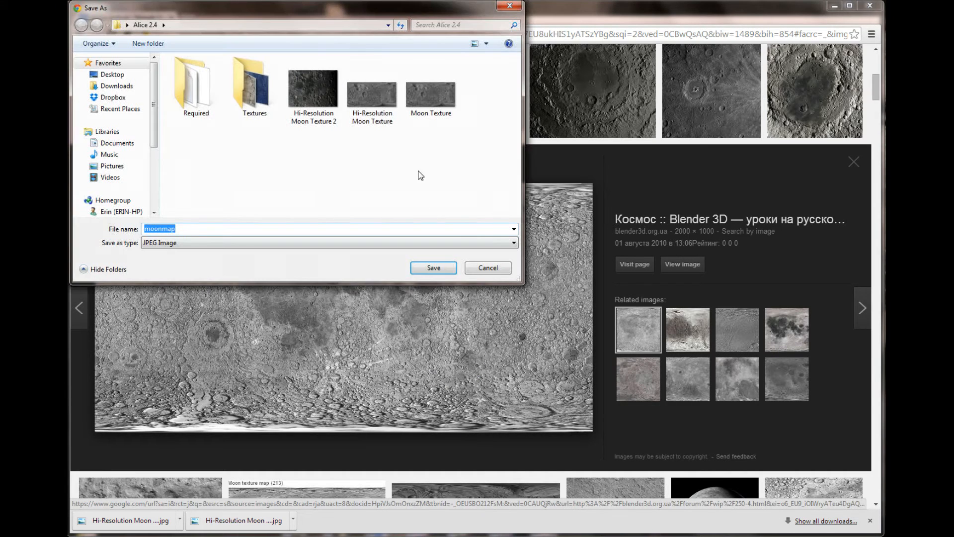
left_click(313, 92)
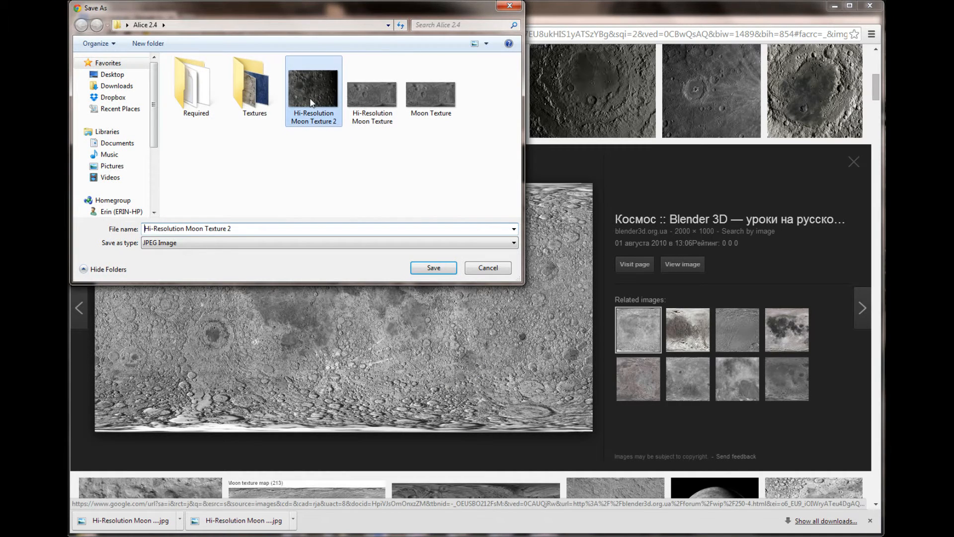
left_click(289, 231)
left_click(289, 230)
key("BackSpace")
type("3")
left_click(431, 268)
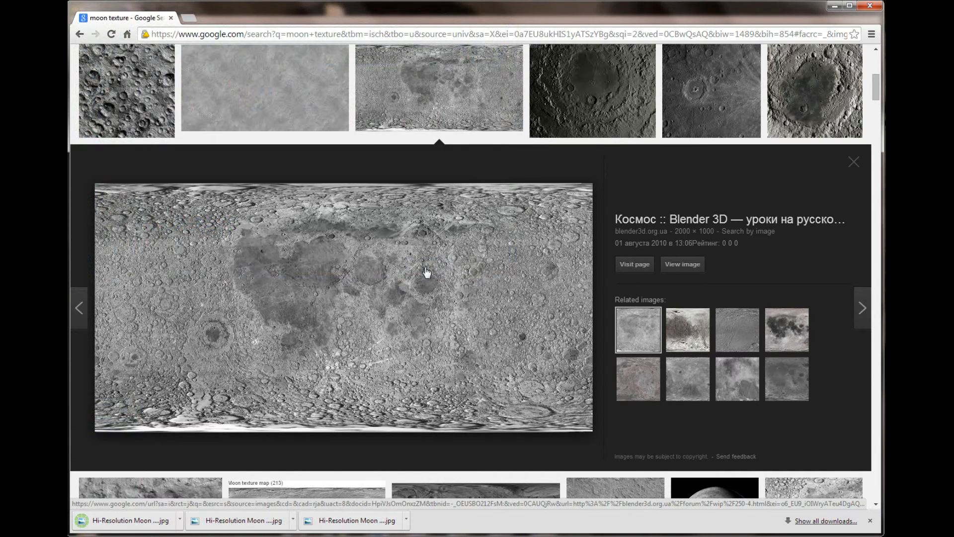
Step: Switch to Alice, import "Hi-Resolution Moon Texture 3.jpg" from the Alice 2.4 folder for the moon, and set it as the moon's skin texture
key("alt+Tab")
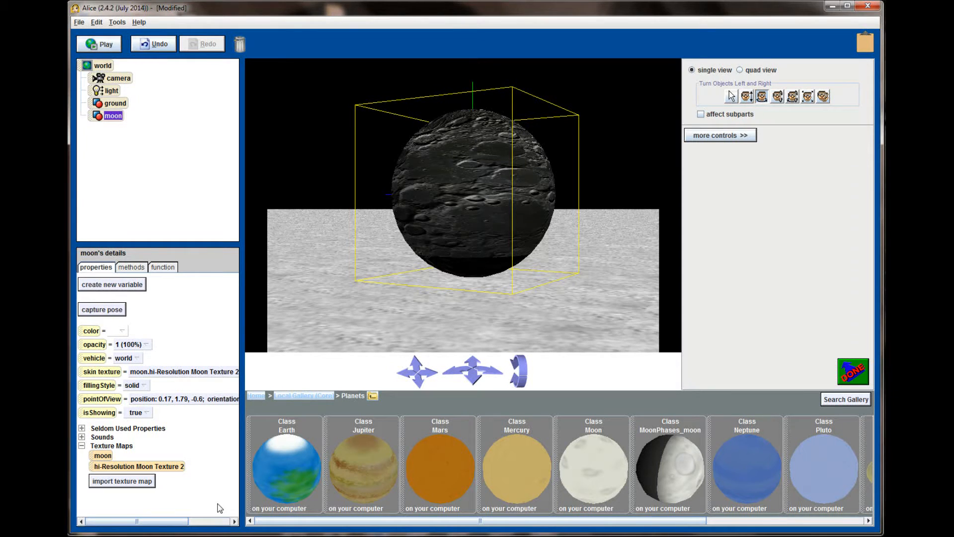
left_click(138, 481)
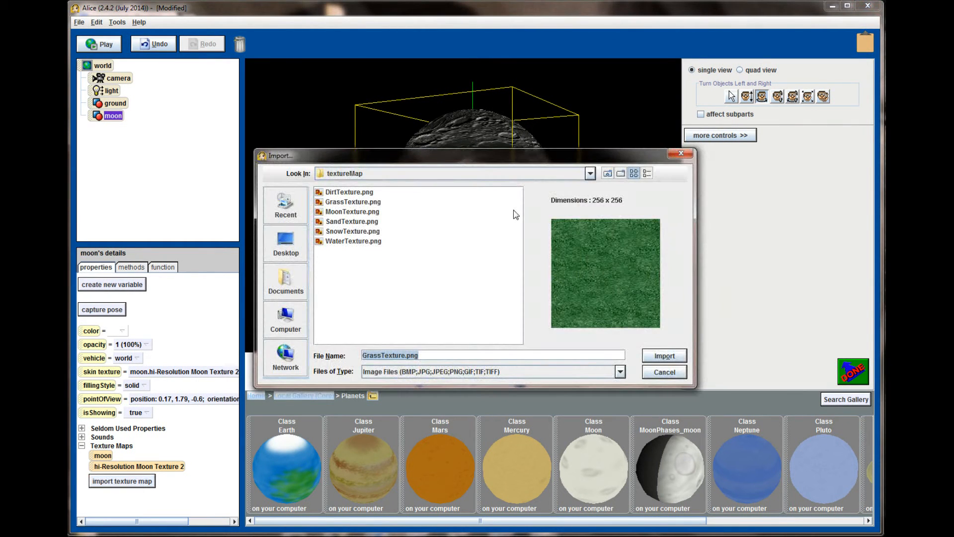
left_click(608, 172)
left_click(608, 172)
left_click(402, 222)
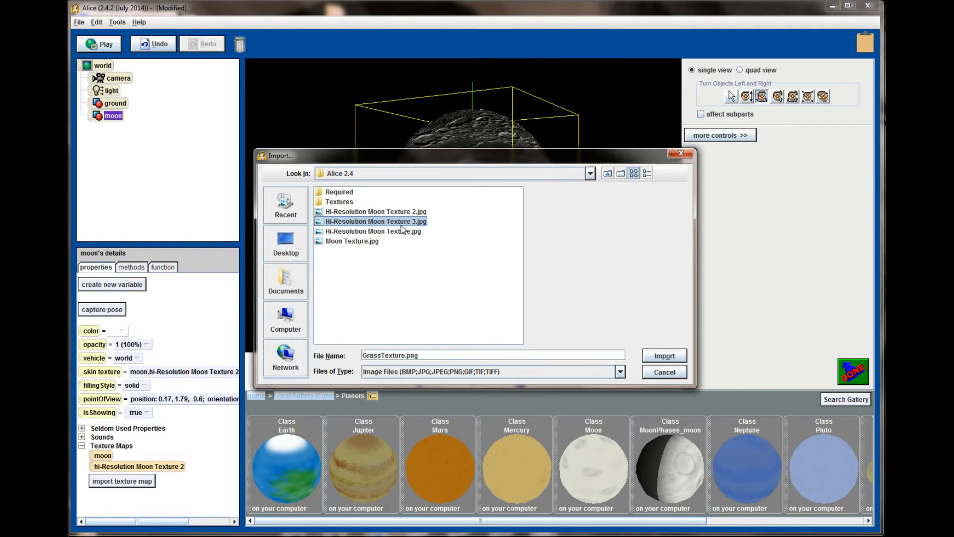
left_click(672, 357)
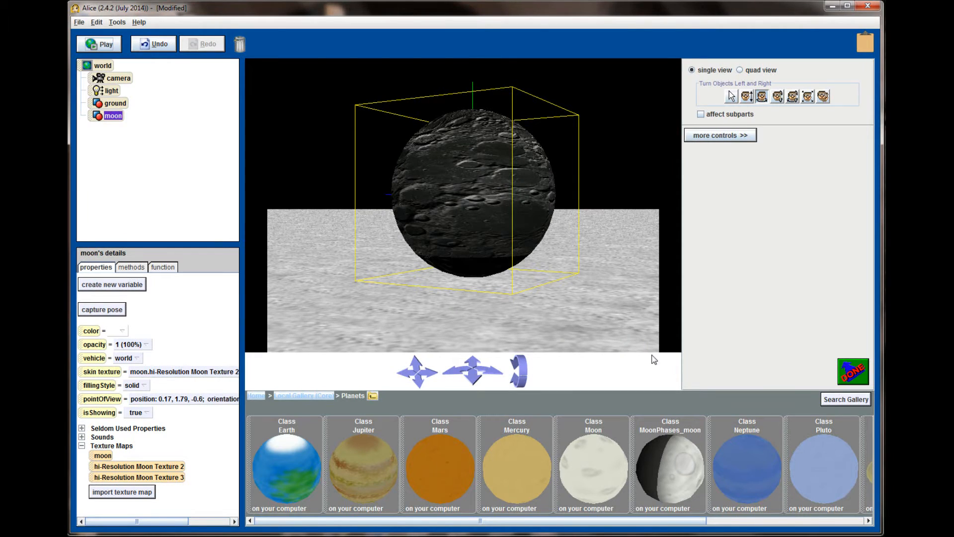
left_click_drag(178, 481, 175, 379)
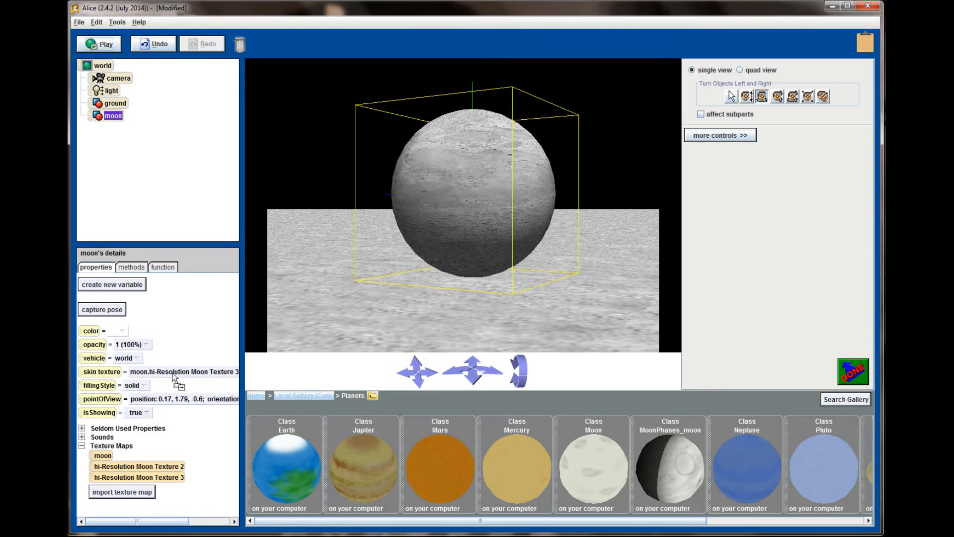
Step: Turn the moon sideways to inspect the new mapping and raise it to a height of about 2.77
left_click(762, 97)
left_click_drag(523, 169, 730, 169)
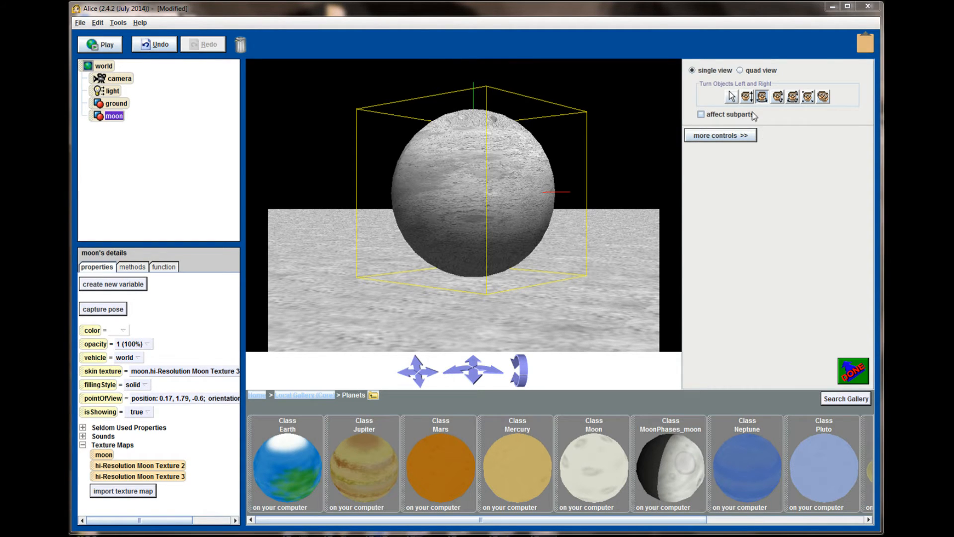
left_click(744, 98)
left_click_drag(459, 193, 458, 124)
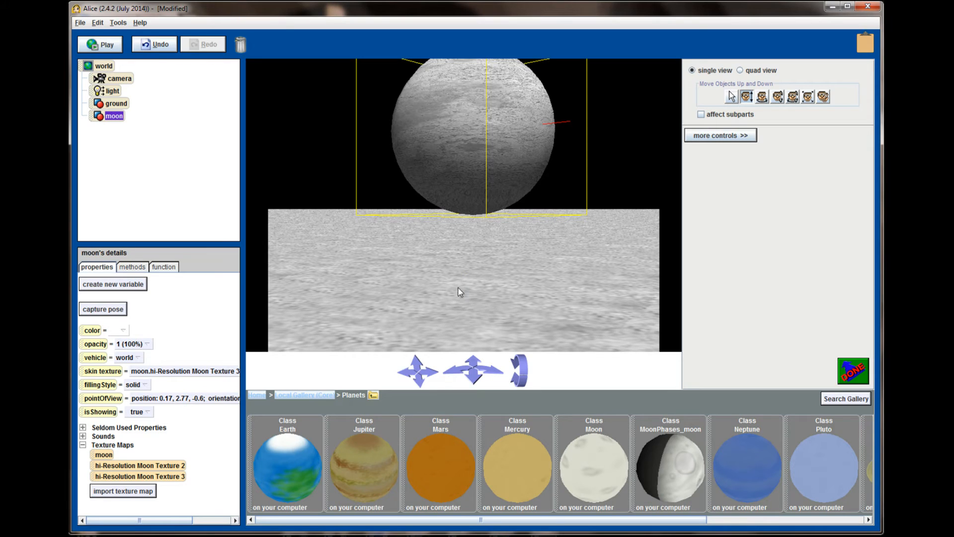
Step: Select the ground and import "Hi-Resolution Moon Texture 2.jpg" from the Alice 2.4 folder into the world
left_click(490, 304)
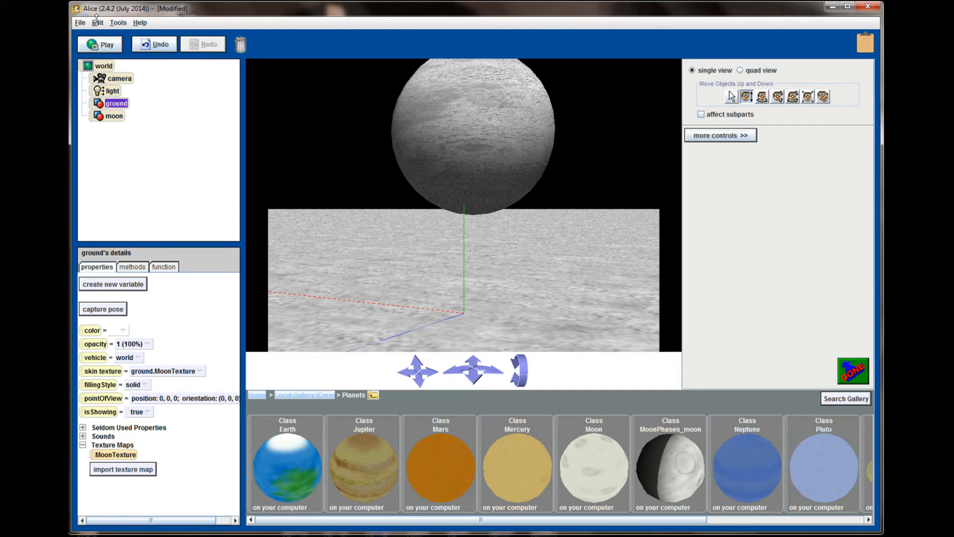
left_click(80, 23)
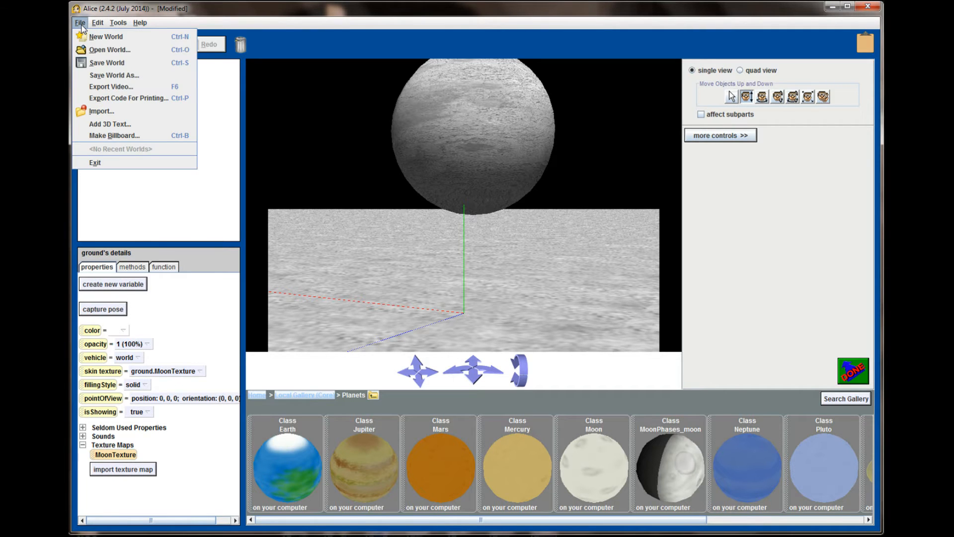
left_click(109, 115)
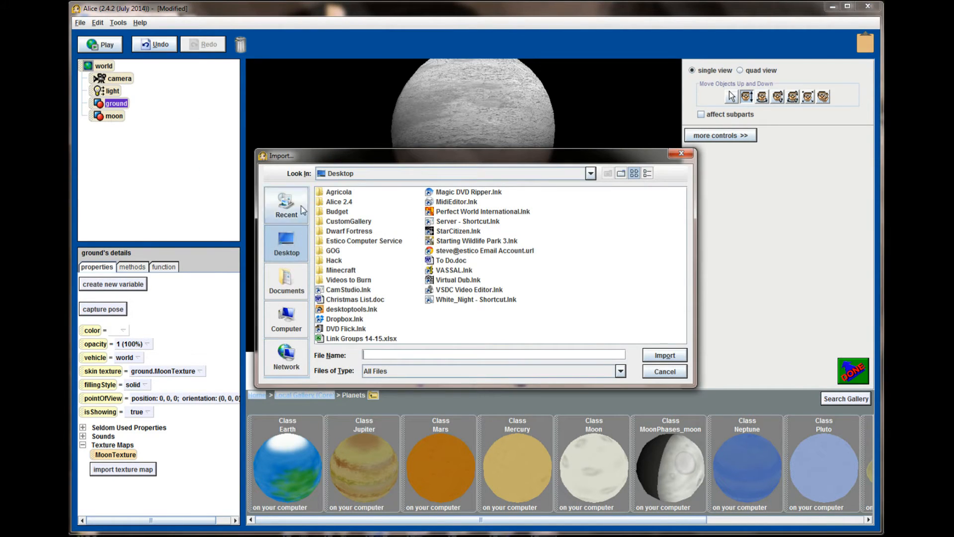
double_click(339, 202)
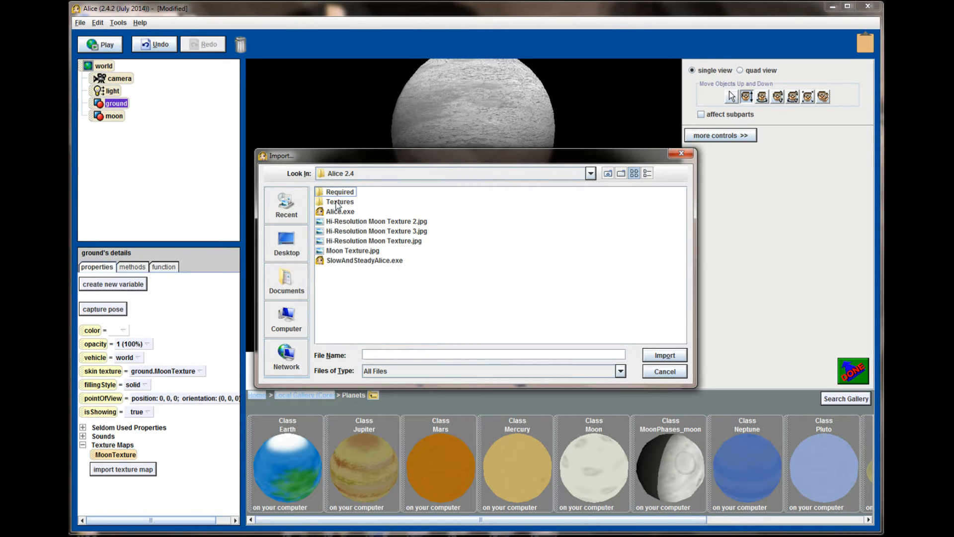
left_click(378, 224)
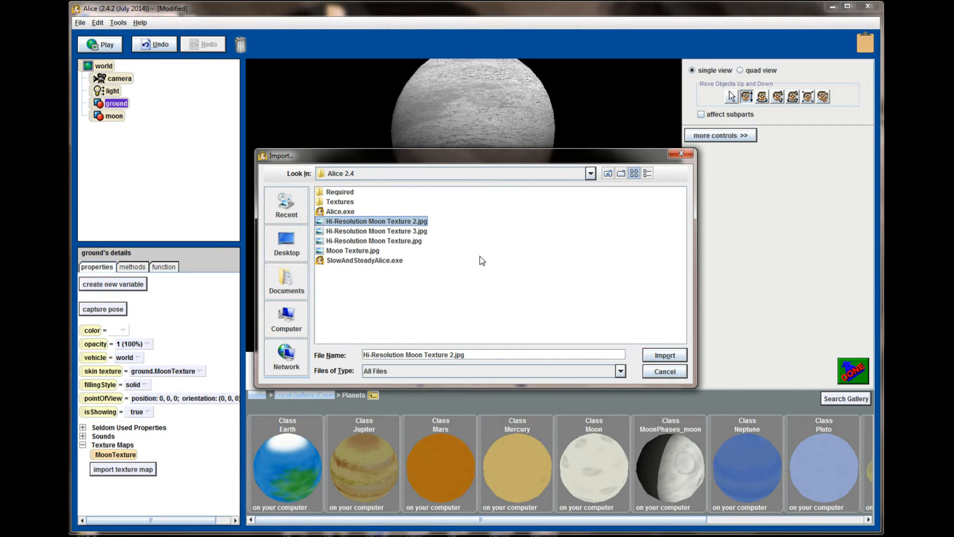
left_click(651, 355)
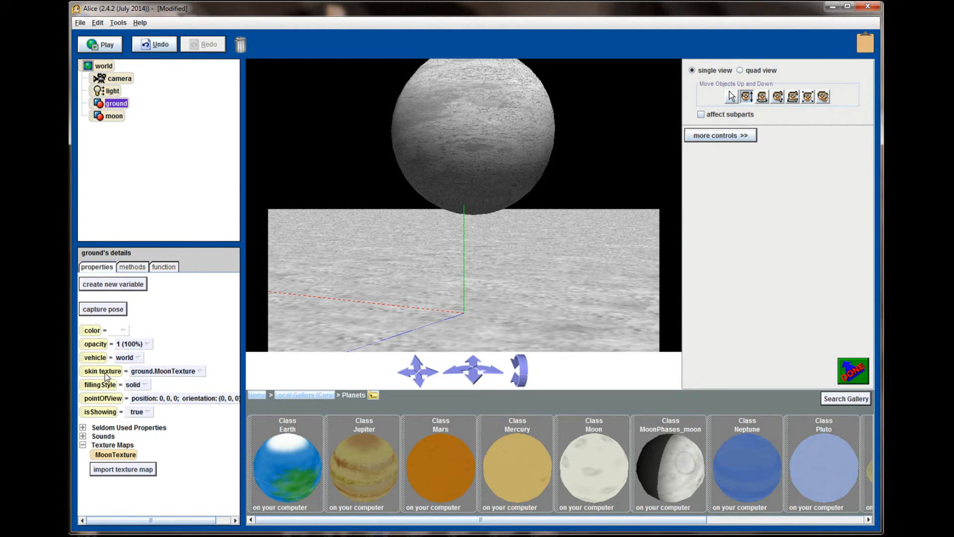
Step: Set the ground's skin texture to moon.hi-Resolution Moon Texture 2 and move the camera to view the tiled surface from above
left_click(196, 374)
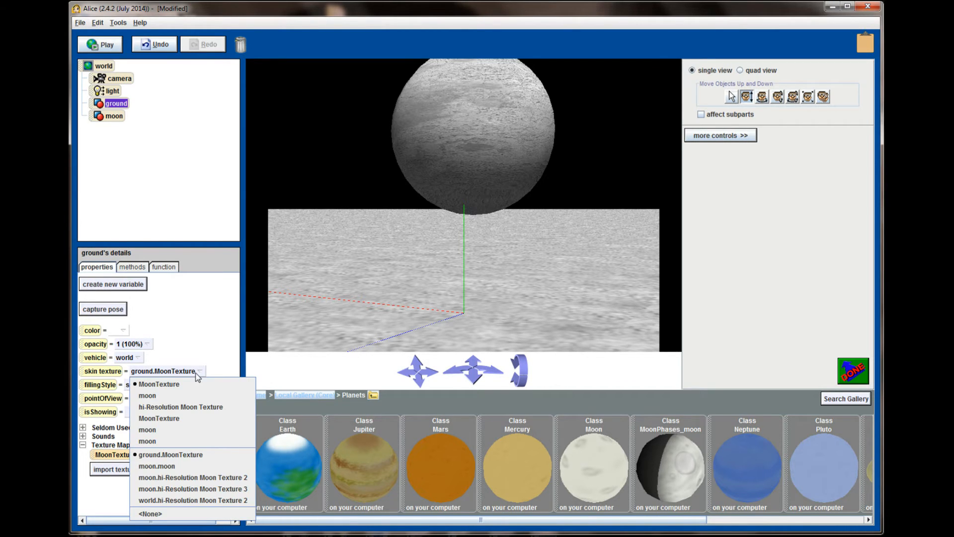
left_click(238, 478)
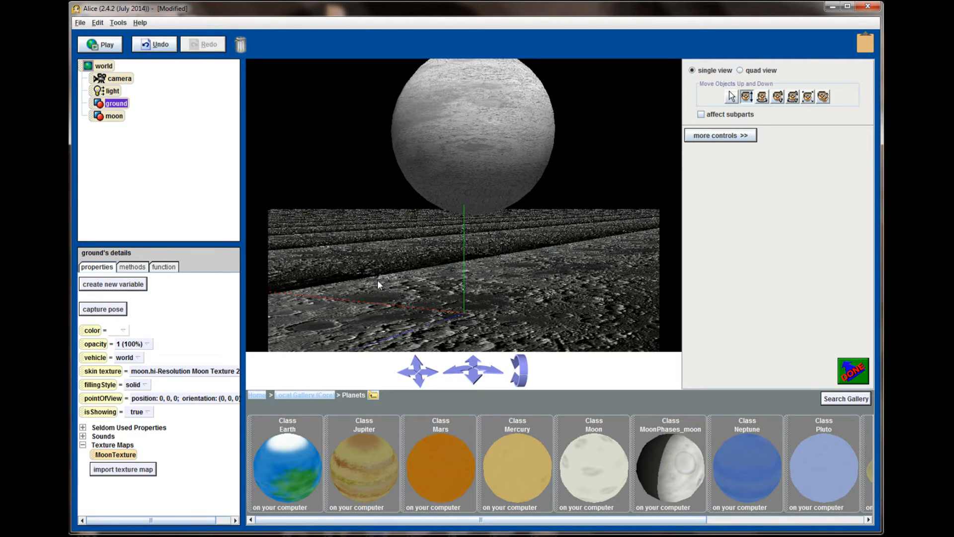
left_click_drag(520, 370, 517, 349)
left_click(480, 362)
left_click_drag(430, 358, 431, 378)
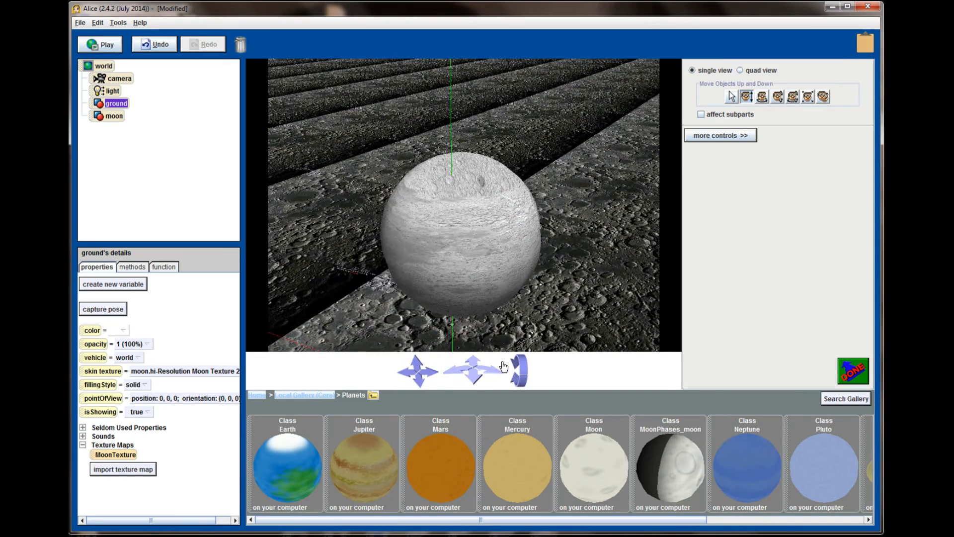
left_click_drag(492, 378, 529, 372)
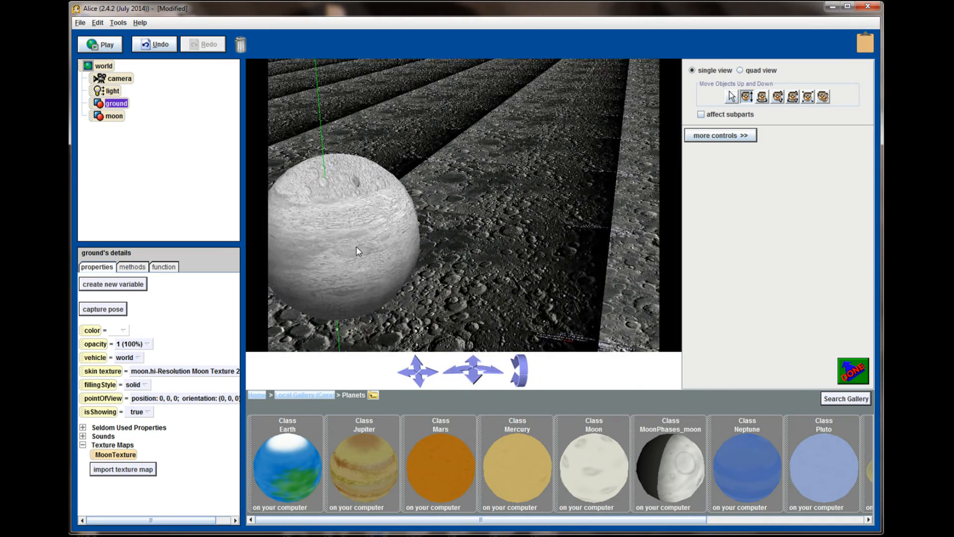
Step: Move the moon up and freely across the ground to about position -2.72, 3.7, -3.63
left_click(357, 251)
left_click_drag(358, 251, 598, 205)
left_click(732, 96)
left_click_drag(372, 164, 600, 179)
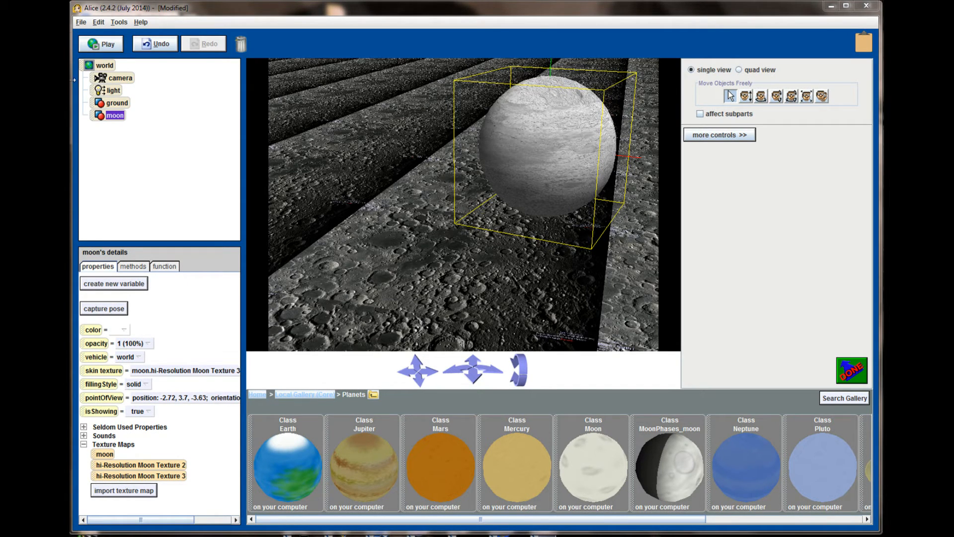
Step: Start a new world from the grass template without saving the current world
left_click(81, 21)
left_click(94, 34)
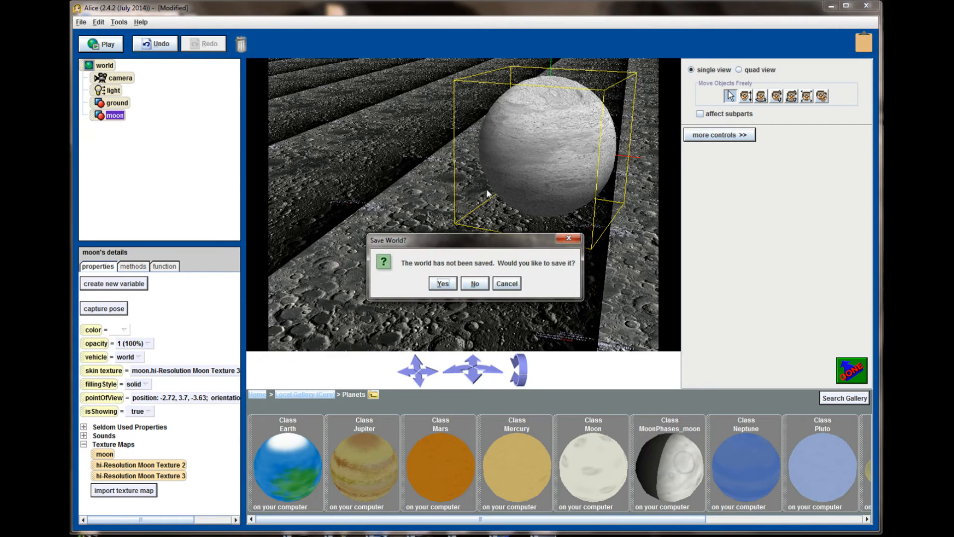
left_click(473, 288)
double_click(469, 240)
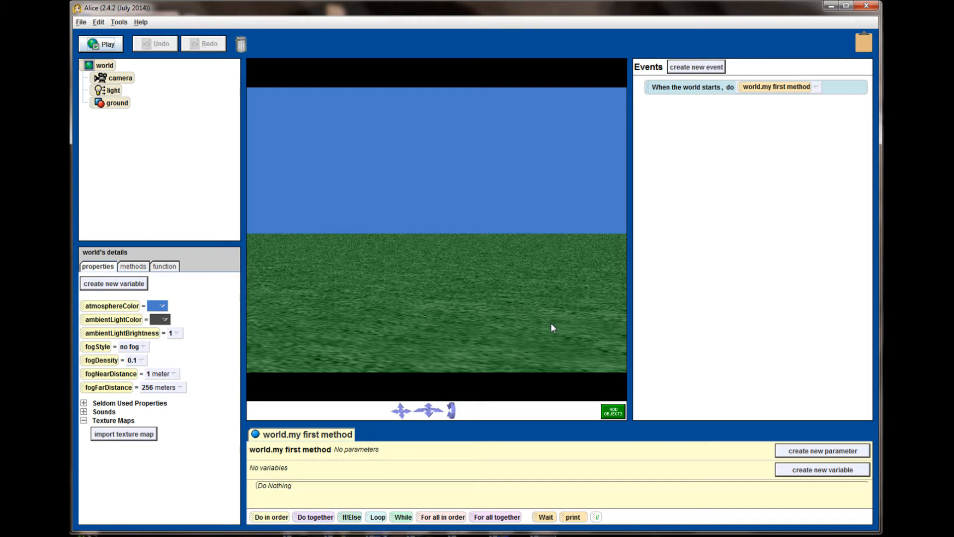
Step: Switch to the browser, return to the Google start page and search for "grass texture"
key("alt+Tab")
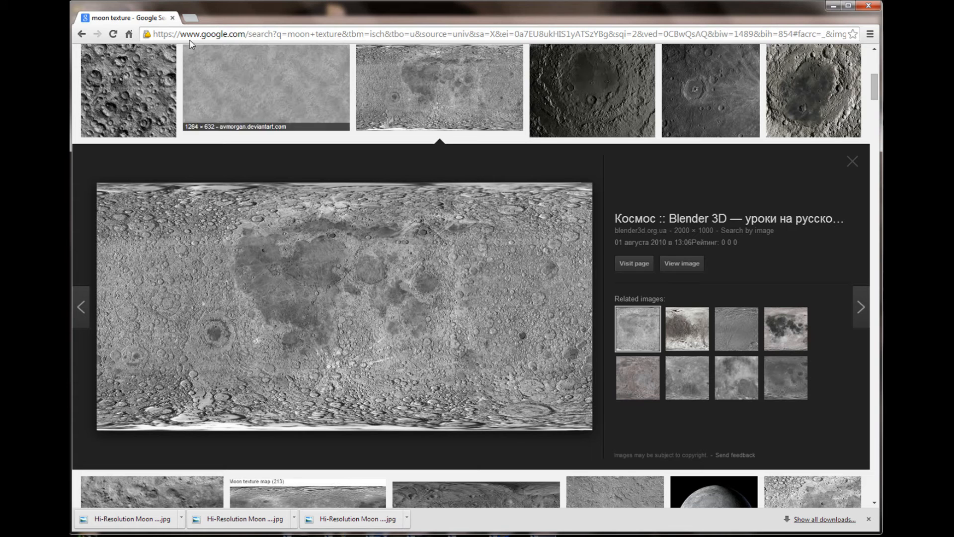
left_click(82, 34)
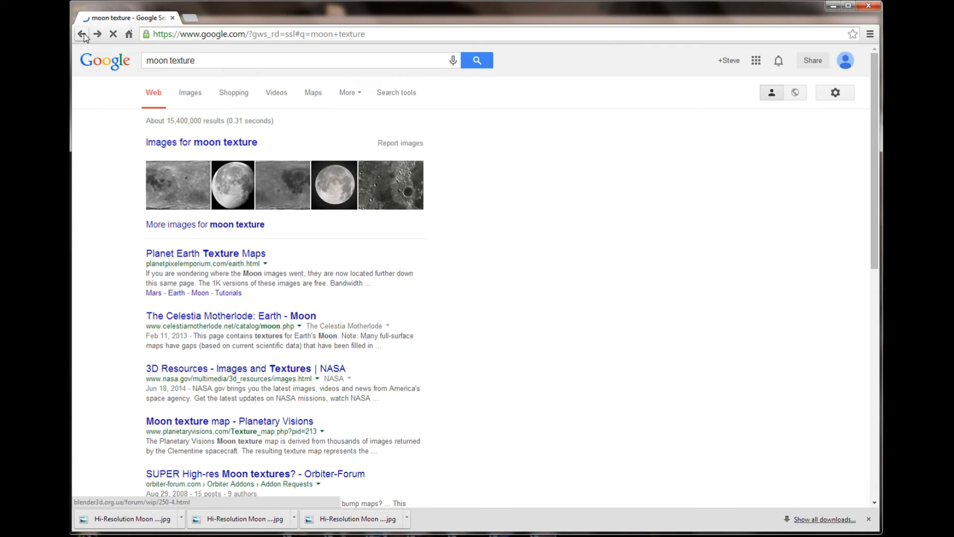
left_click(82, 35)
type("g")
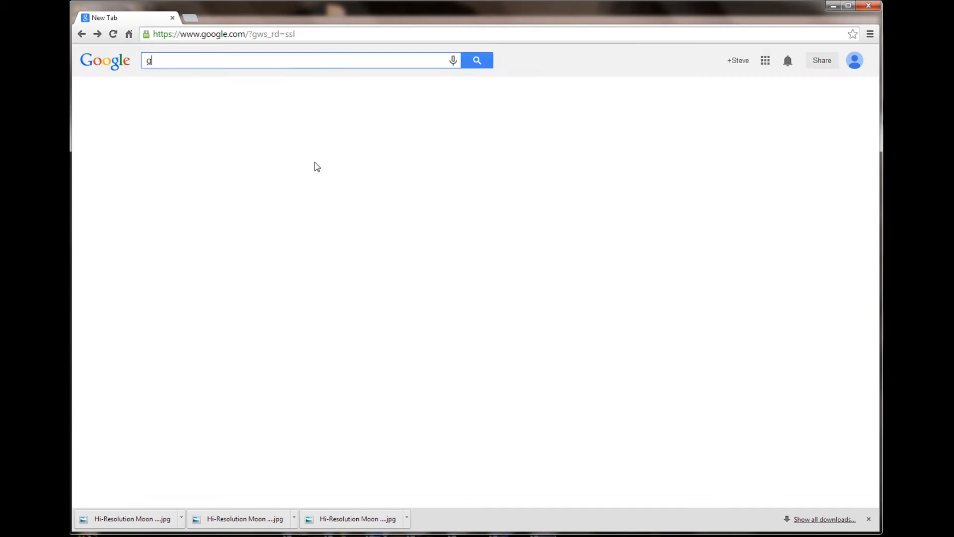
type("rass texture")
key("Return")
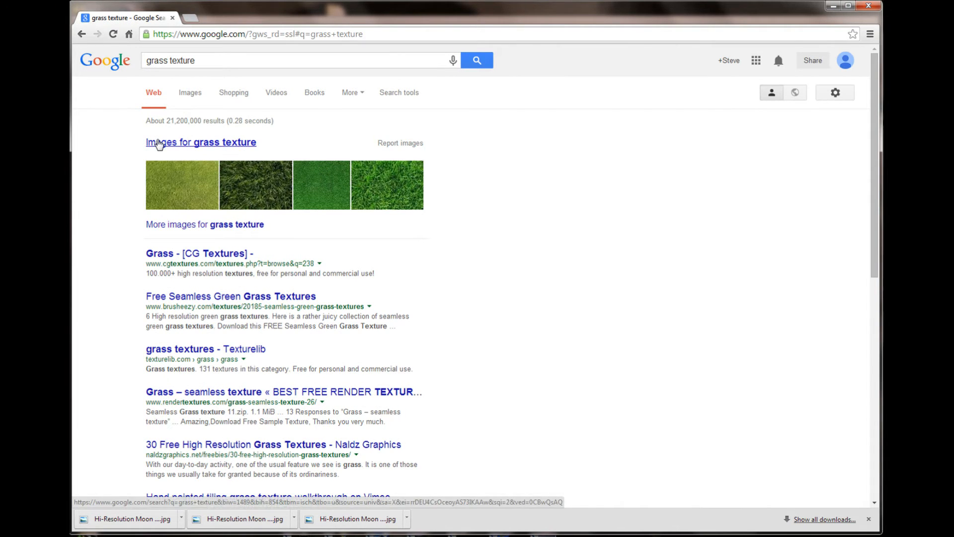
Step: Browse the grass texture image results and preview the 3537 × 2400 seamless-green-grass-texture.jpg
left_click(158, 143)
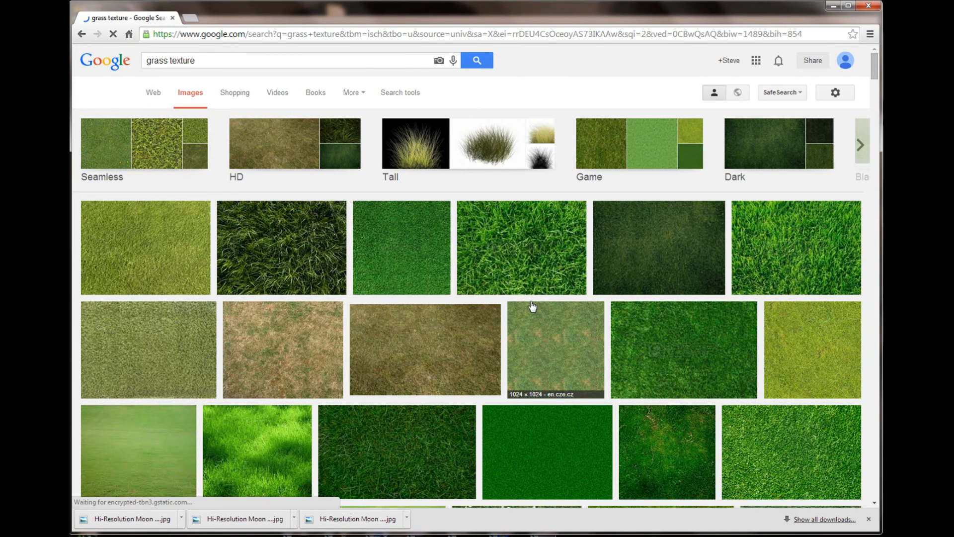
scroll(624, 312, "down", 2)
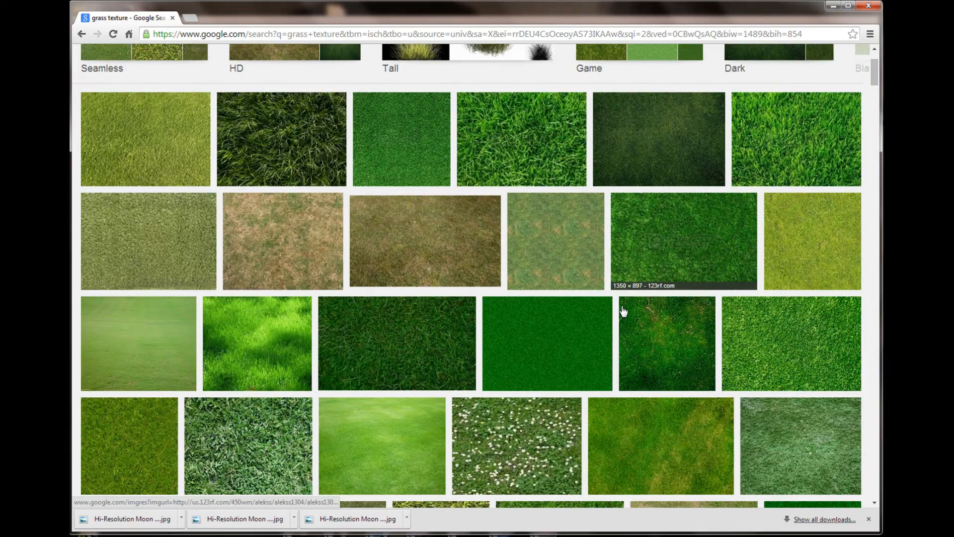
scroll(624, 312, "down", 1)
scroll(621, 312, "up", 1)
left_click(630, 311)
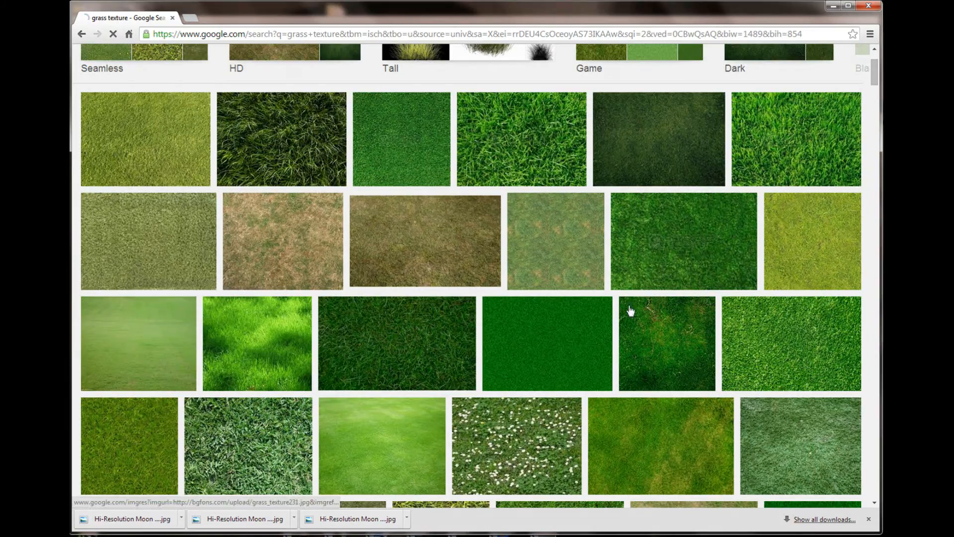
left_click(765, 345)
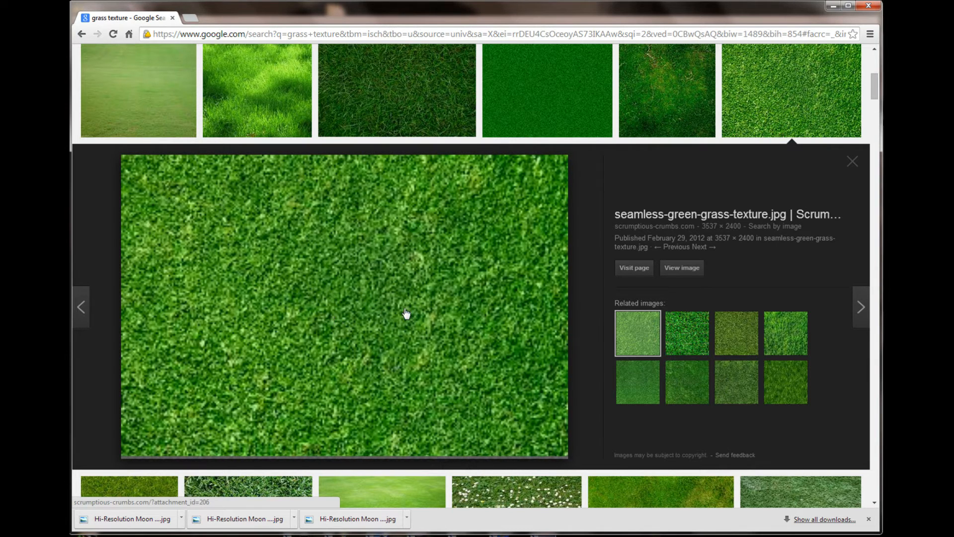
Step: Save the previewed green grass image in the Alice 2.4 folder as "Hi Resolution Grass"
right_click(347, 304)
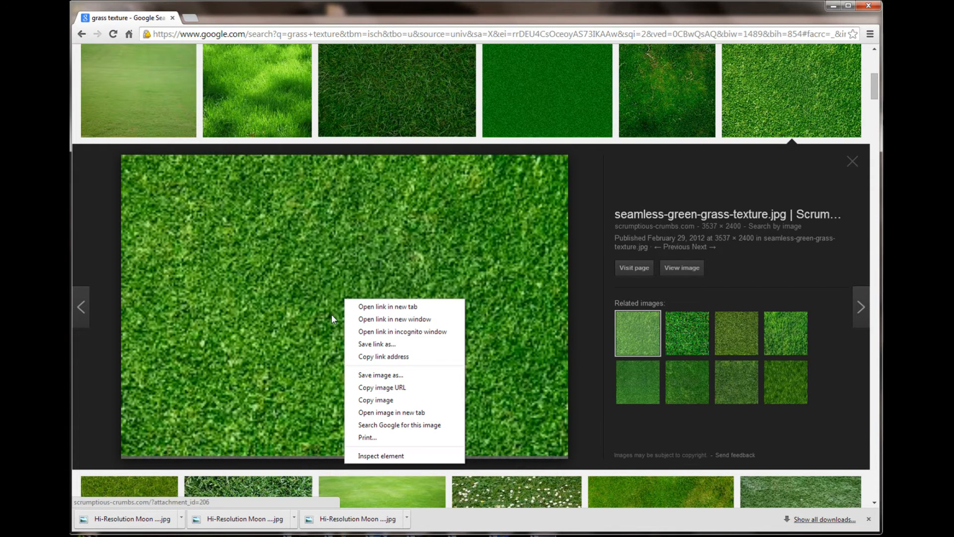
left_click(363, 375)
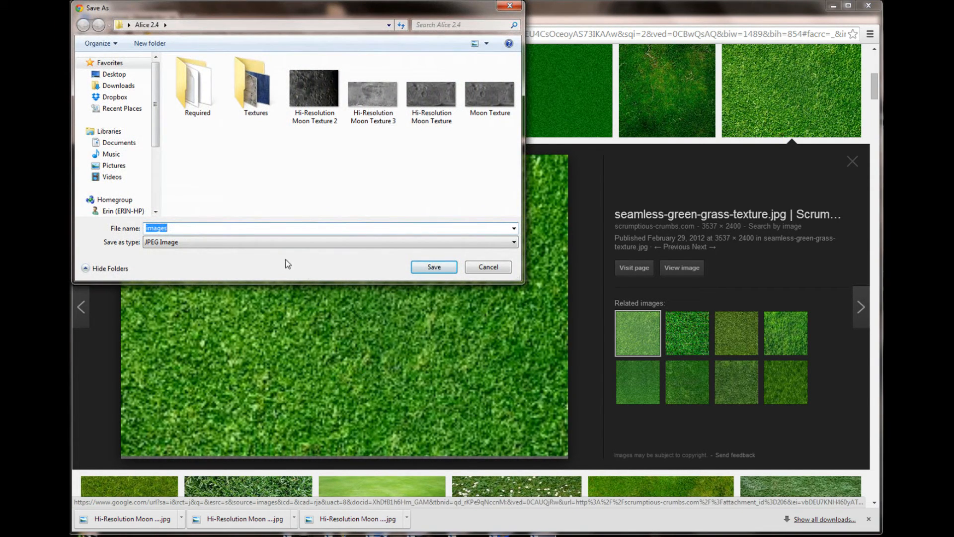
type("Hi Resolution Gres")
key("BackSpace")
key("BackSpace")
type("ass")
left_click(435, 268)
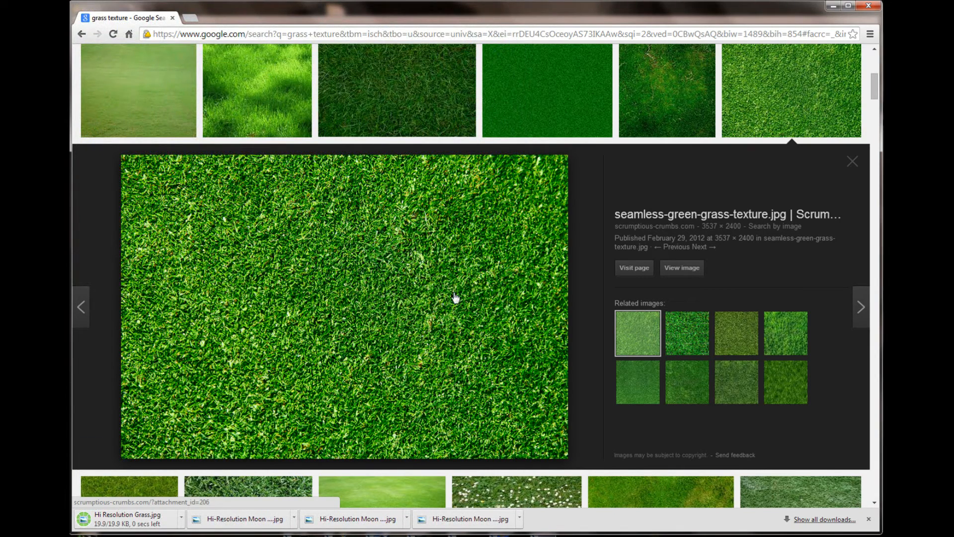
Step: Switch to Alice, import Hi Resolution Grass.jpg from the Alice 2.4 folder as a ground texture map and apply it as the ground's skin texture
key("alt+Tab")
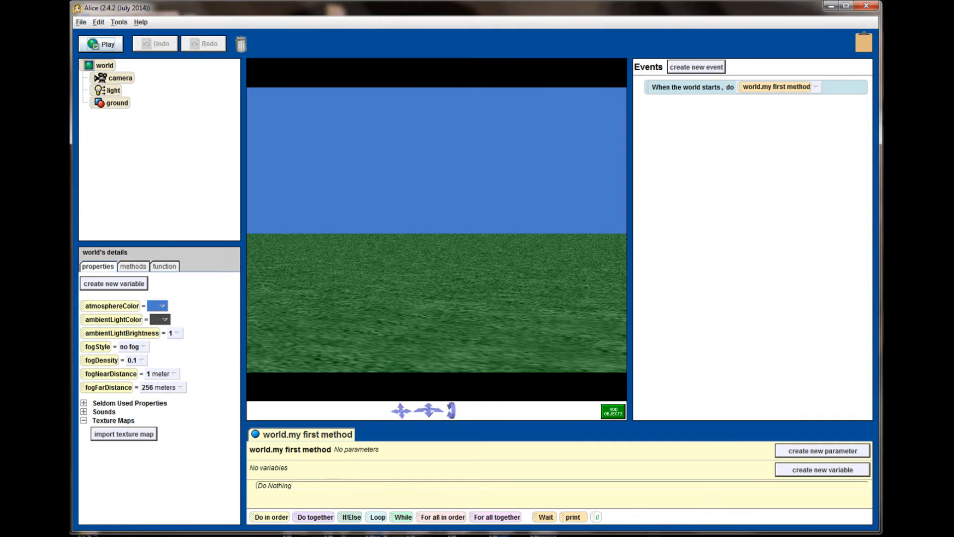
left_click(117, 104)
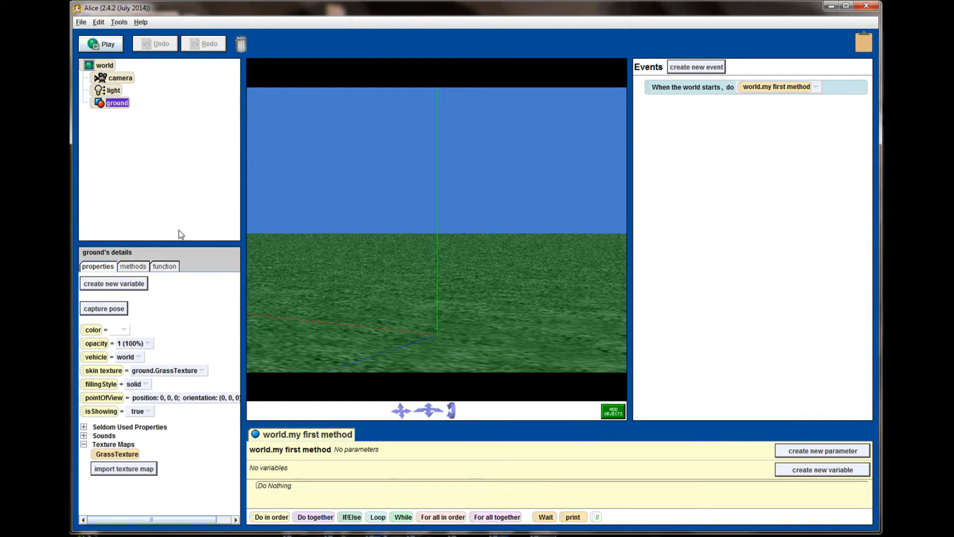
left_click(135, 470)
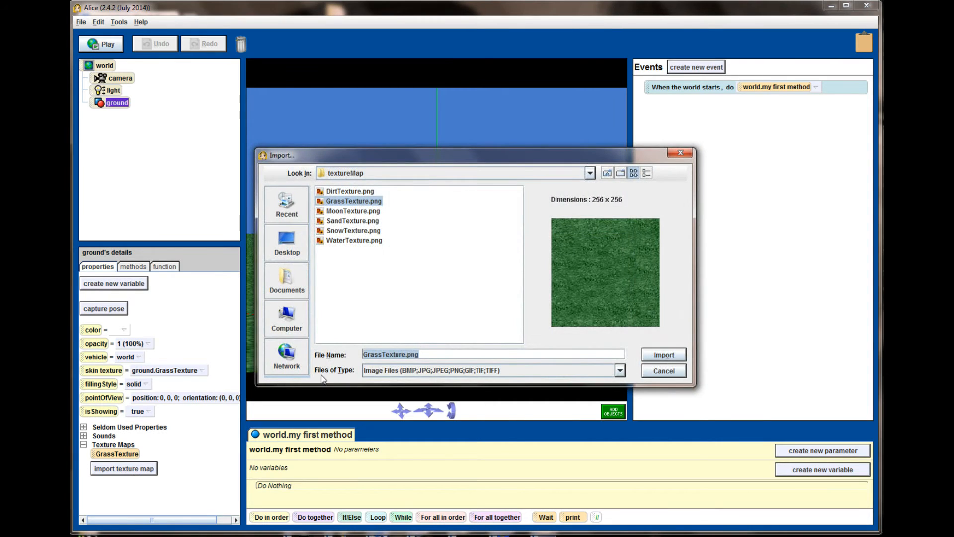
left_click(607, 172)
left_click(607, 172)
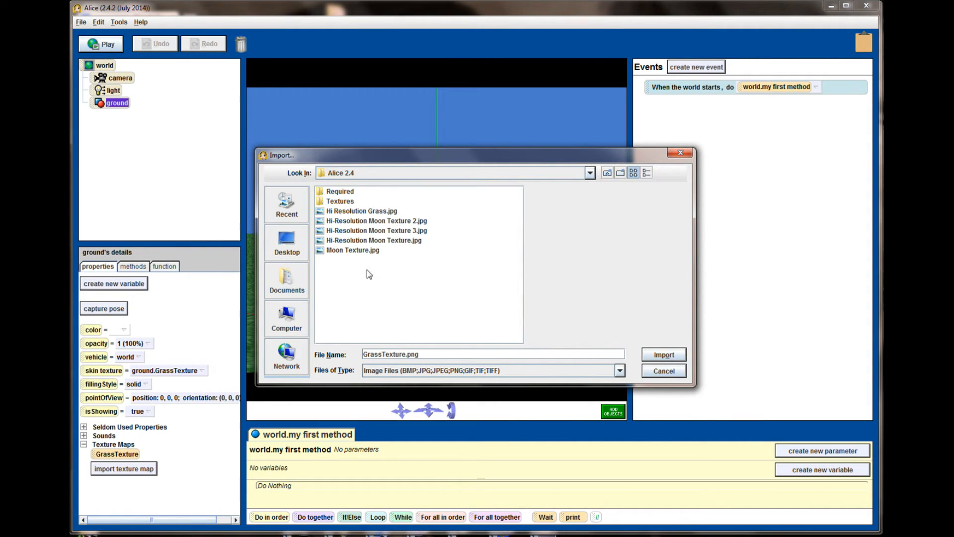
left_click(366, 213)
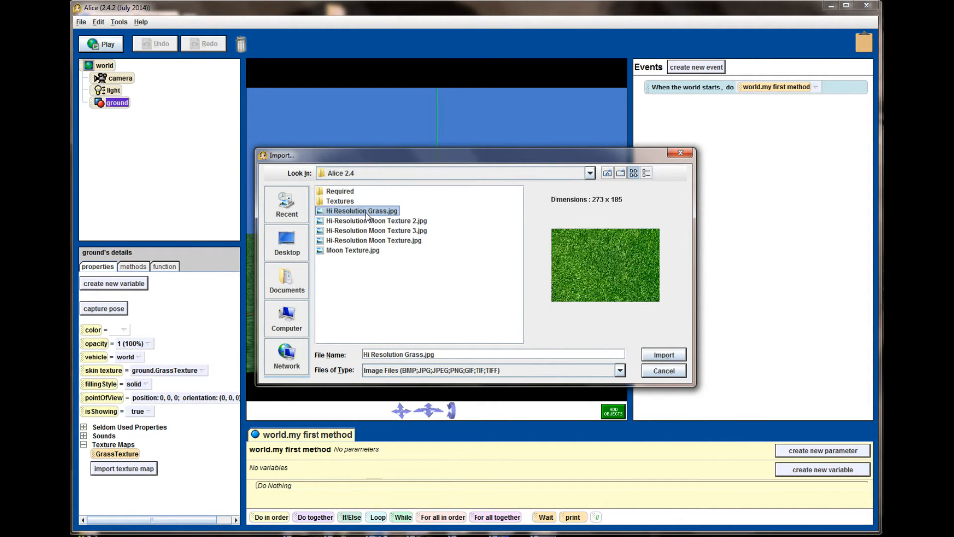
left_click(659, 358)
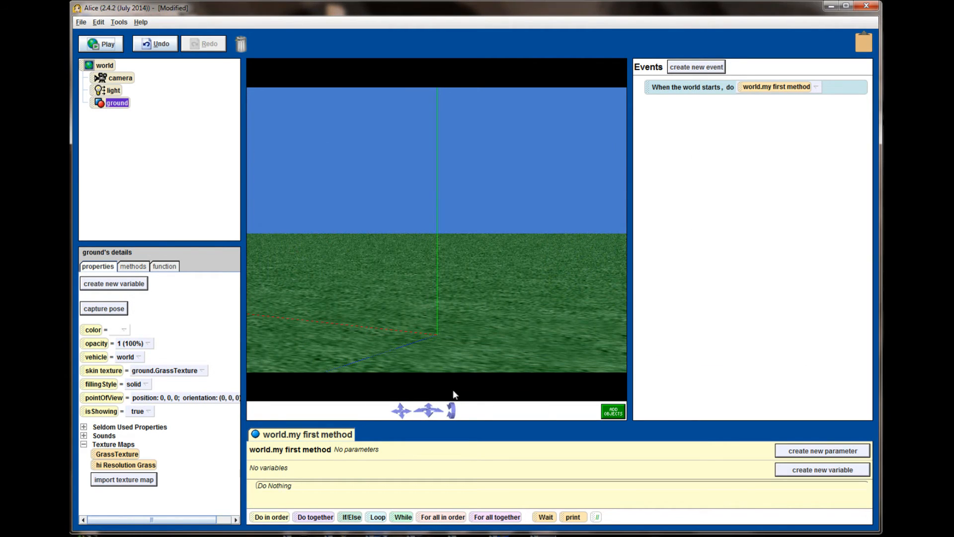
left_click_drag(147, 465, 174, 371)
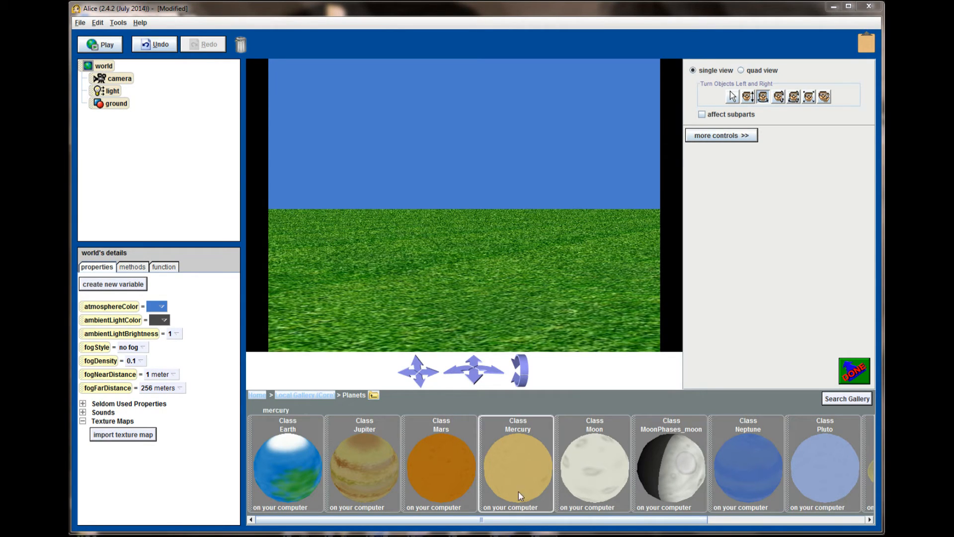
Step: Add a Box from the local gallery's Shapes collection to the middle of the grass
left_click(315, 396)
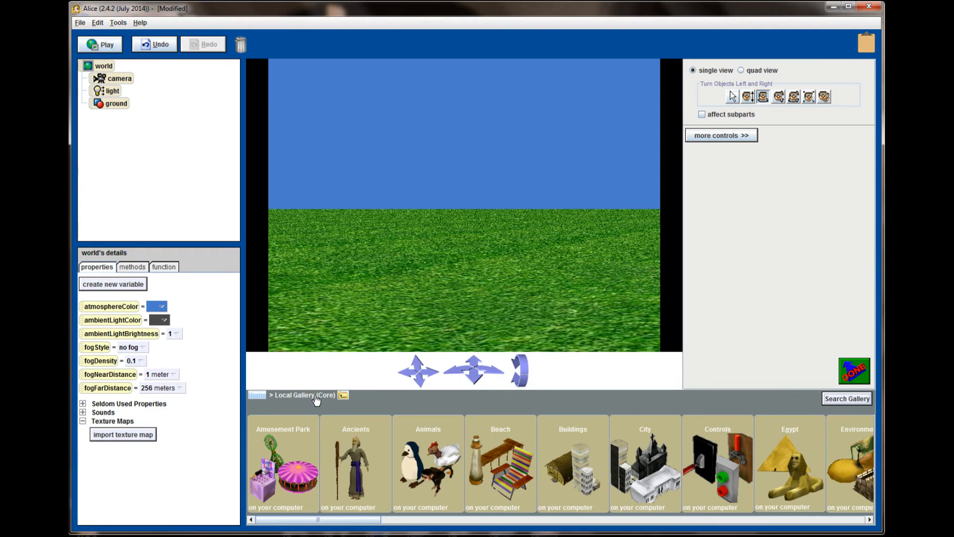
left_click_drag(356, 520, 800, 533)
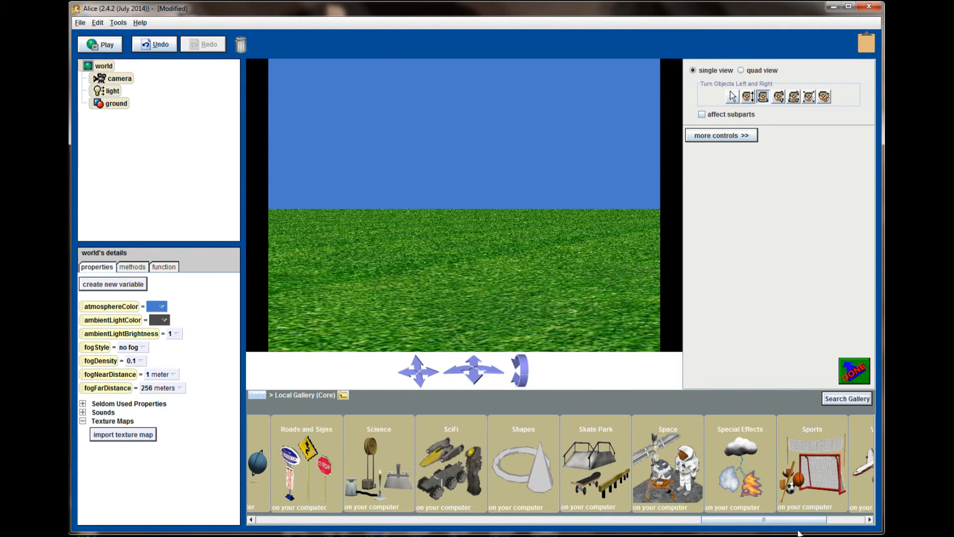
left_click(537, 471)
left_click_drag(380, 461, 467, 318)
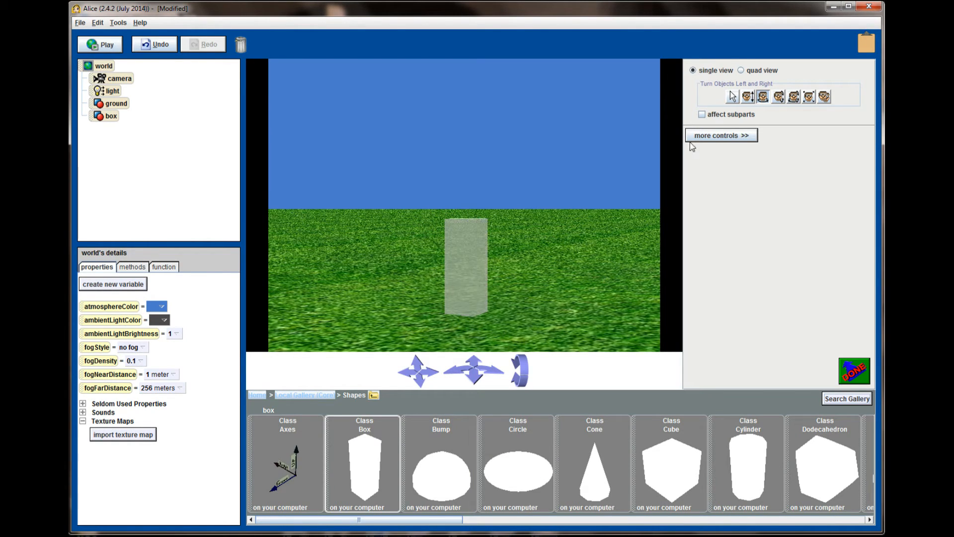
Step: Enlarge the box to about twice its size and turn it so one flat side faces the camera
left_click(809, 97)
left_click_drag(469, 281, 470, 199)
left_click(763, 97)
left_click_drag(417, 154, 485, 153)
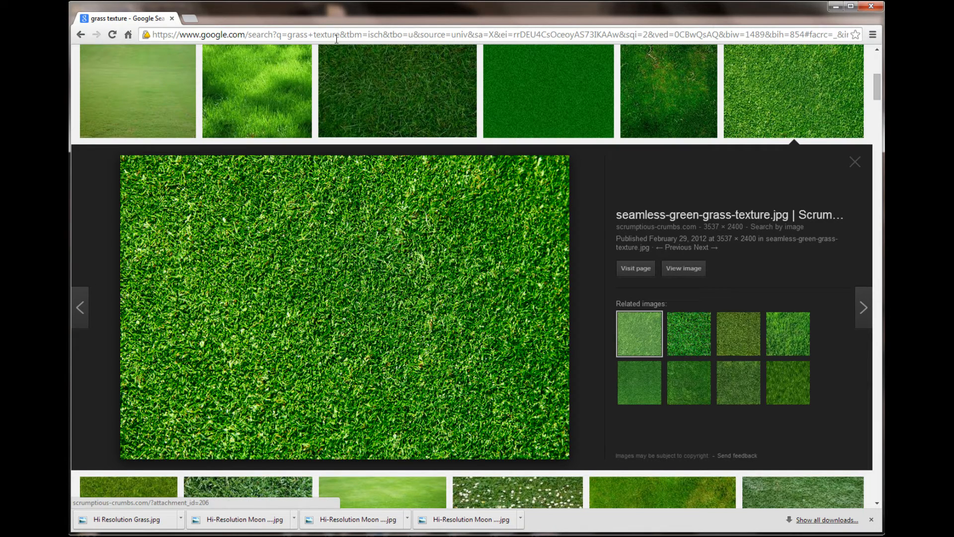
Step: Go back to the Google web results in the browser and search for "brick texture" images
left_click(79, 34)
left_click_drag(205, 59, 76, 60)
type("brick")
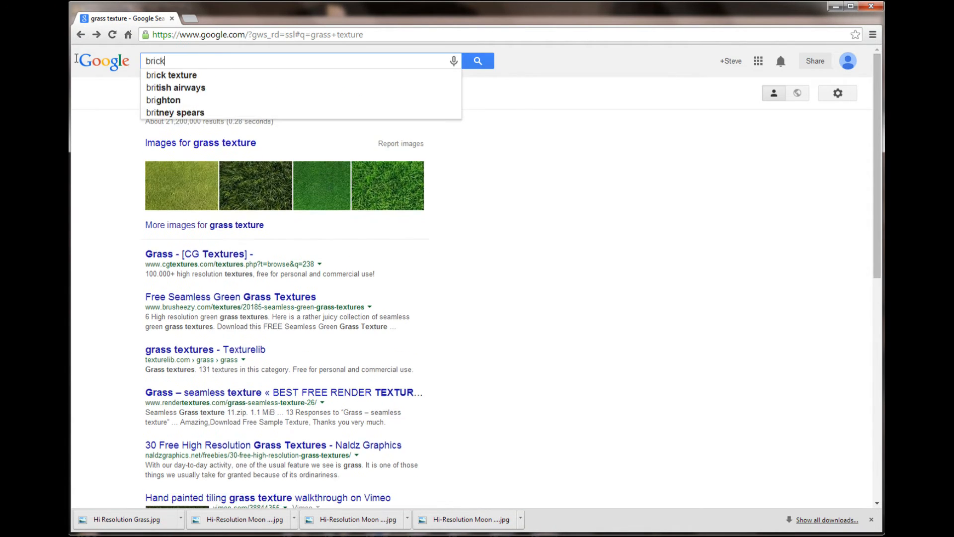
type(" texture")
key("Return")
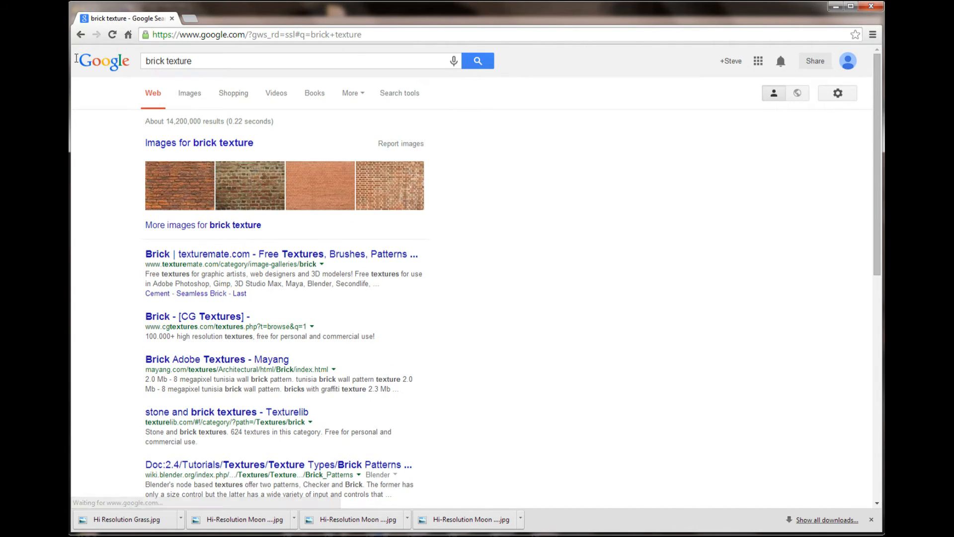
left_click(154, 143)
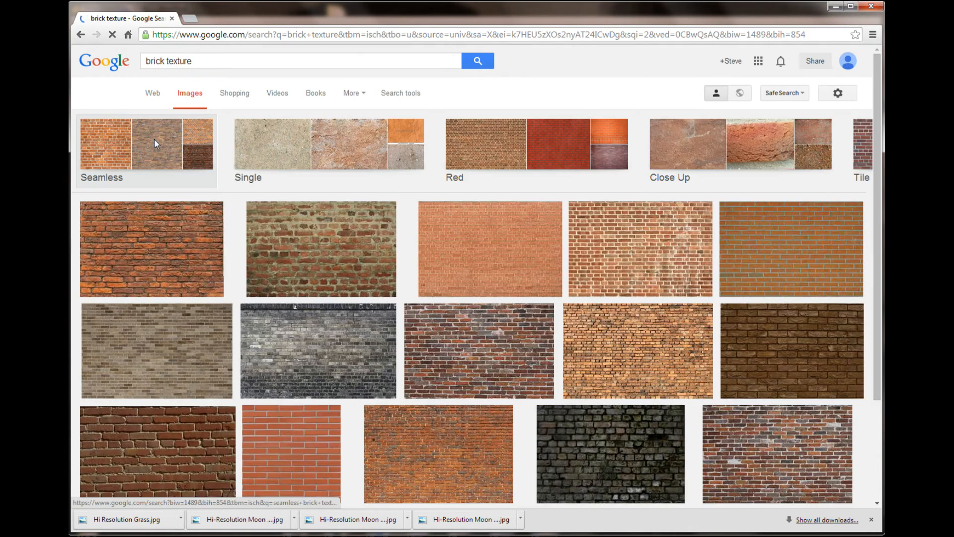
Step: Choose the 1280 × 853 orange-red brick image from the results and save it in the Alice 2.4 folder as "Brick Texture"
scroll(736, 295, "down", 4)
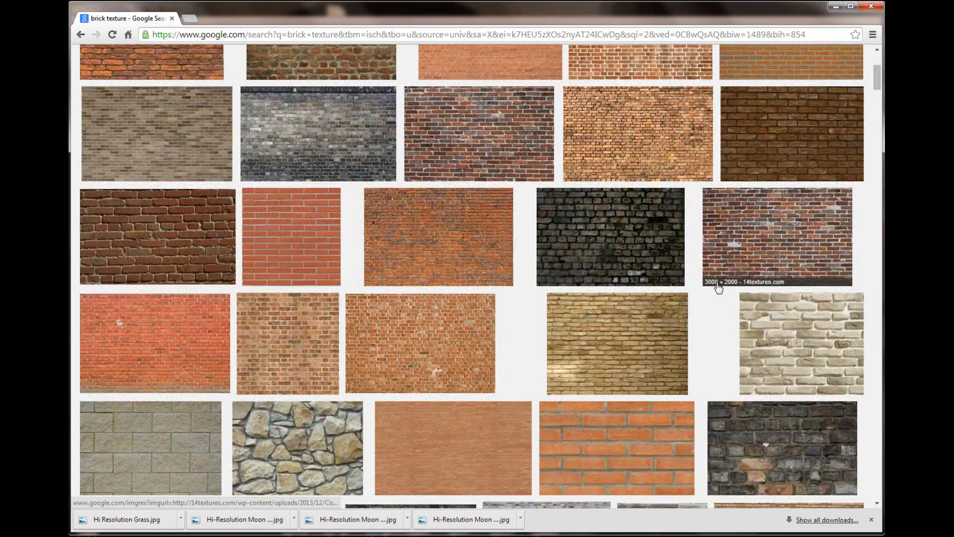
scroll(716, 293, "up", 1)
scroll(714, 293, "up", 2)
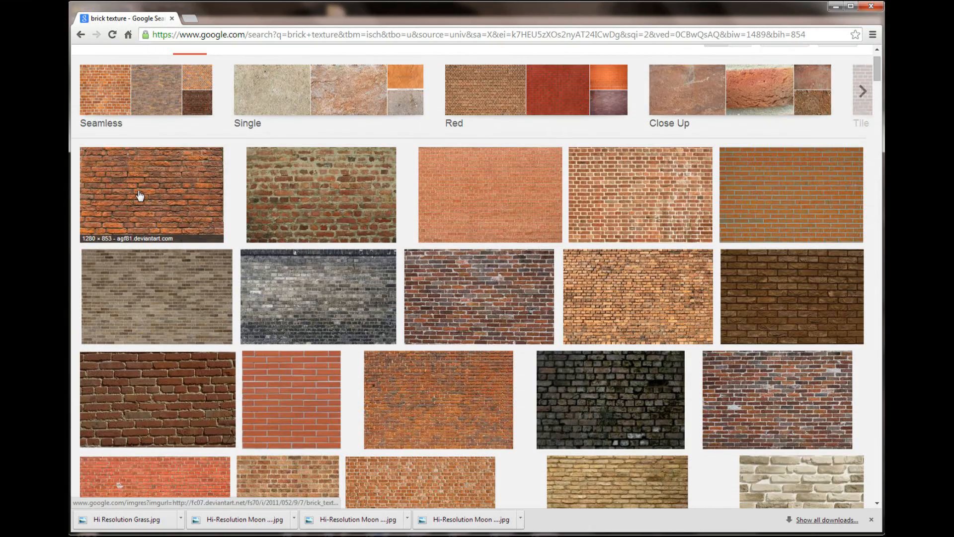
left_click(139, 196)
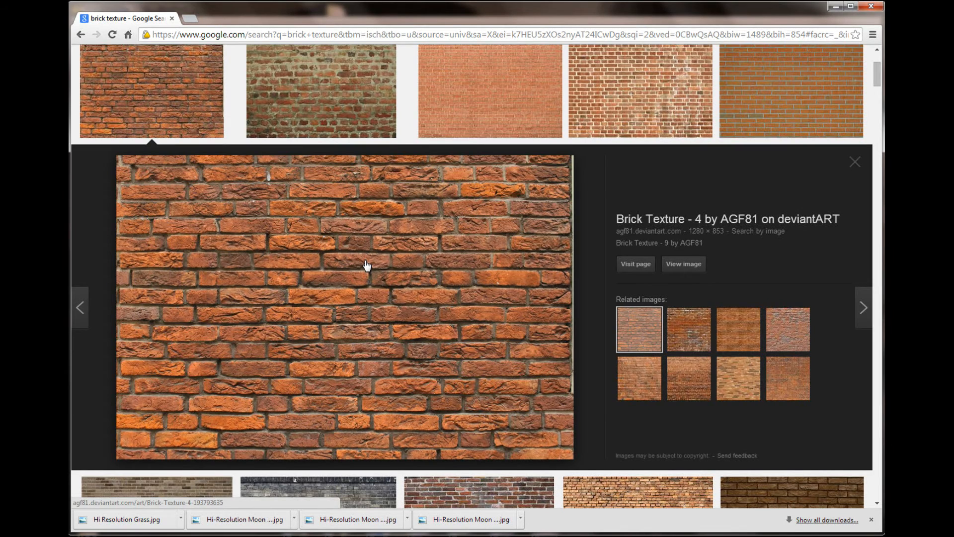
right_click(352, 267)
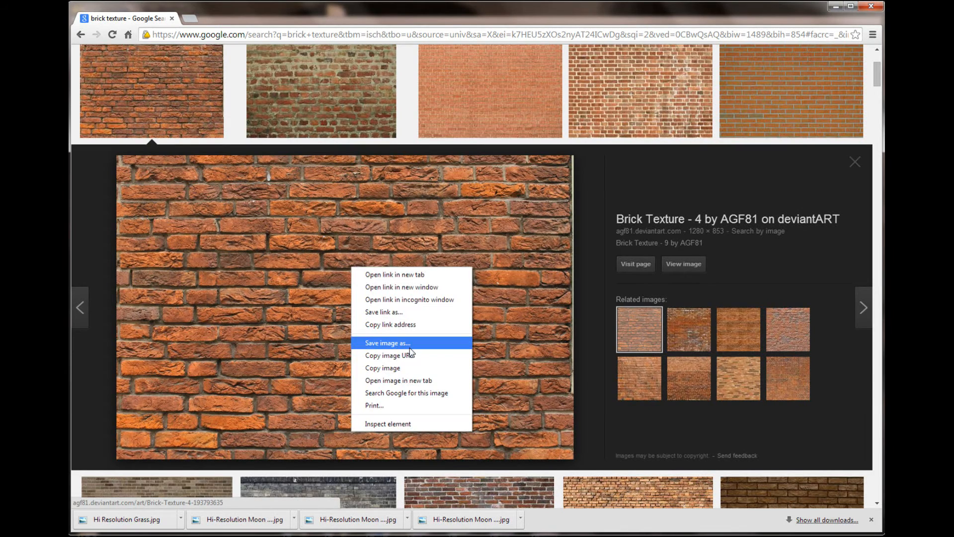
left_click(411, 351)
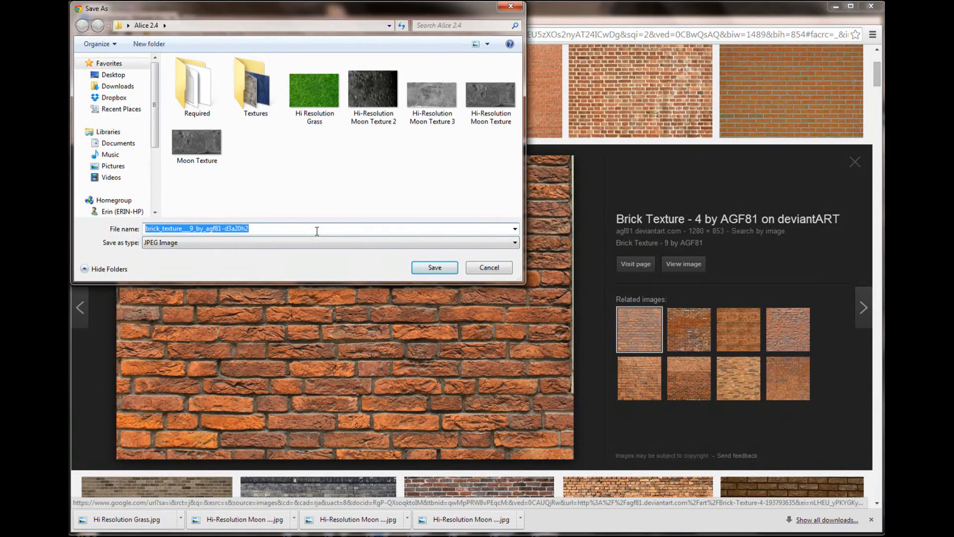
type("Brick Texture")
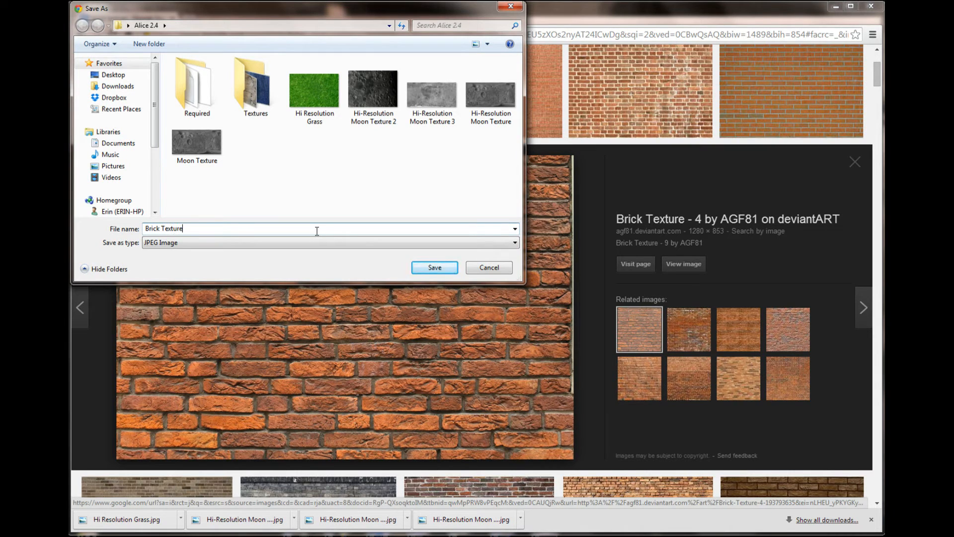
left_click(444, 271)
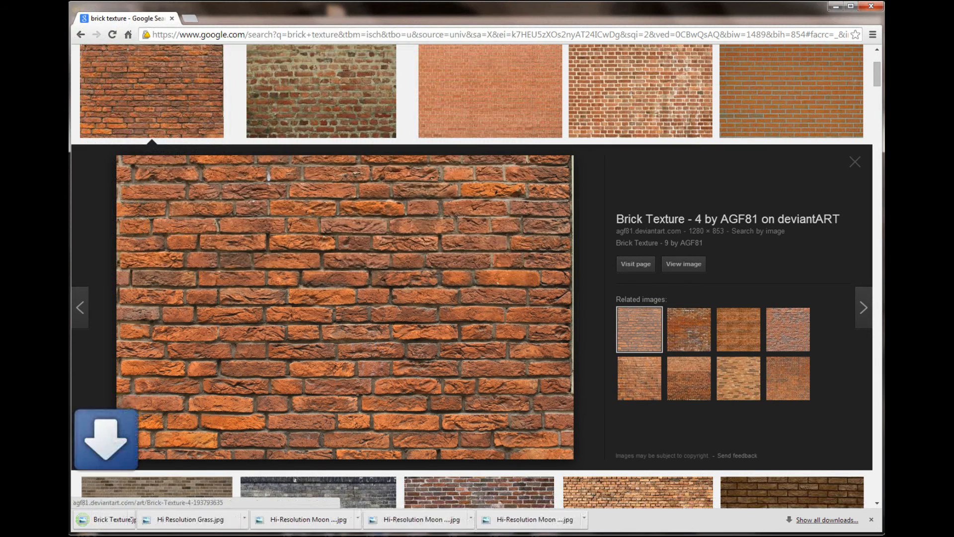
Step: Switch to Alice, import Brick Texture.jpg as a texture map for the box and apply it as the box's skin texture
mouse_move(286, 536)
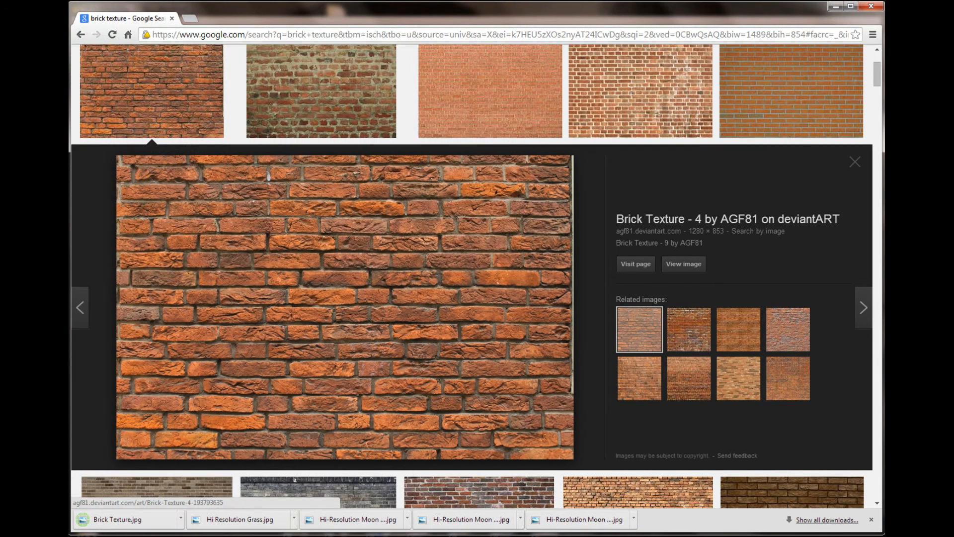
key("alt+Tab")
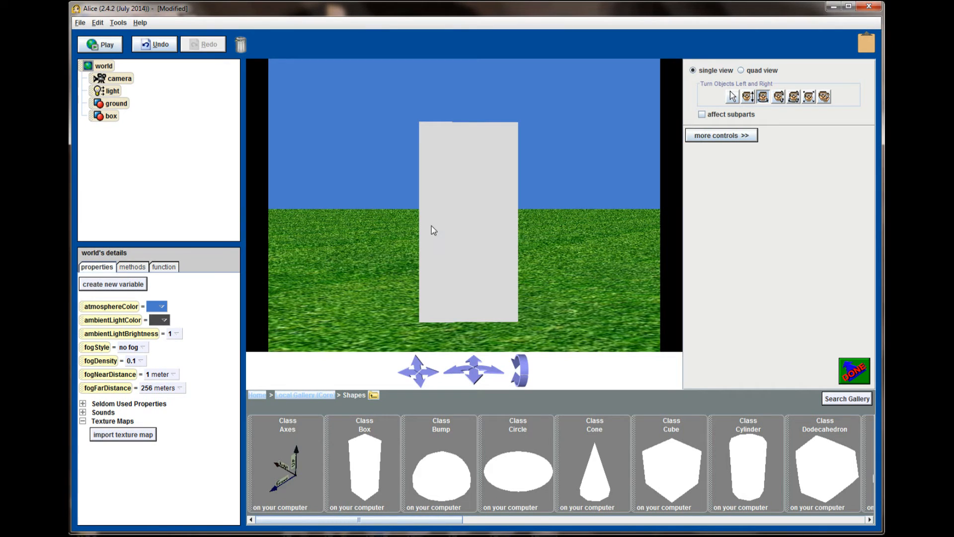
left_click(112, 117)
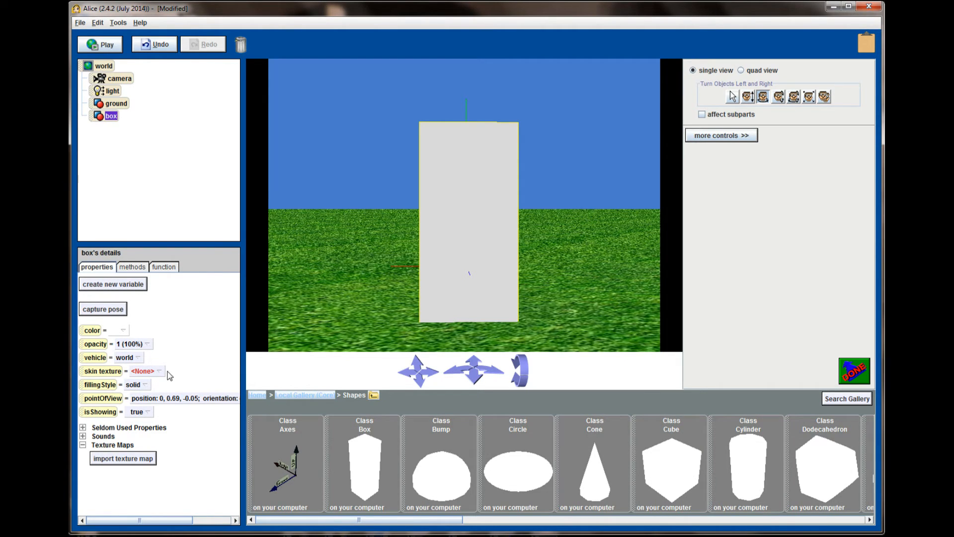
left_click(138, 460)
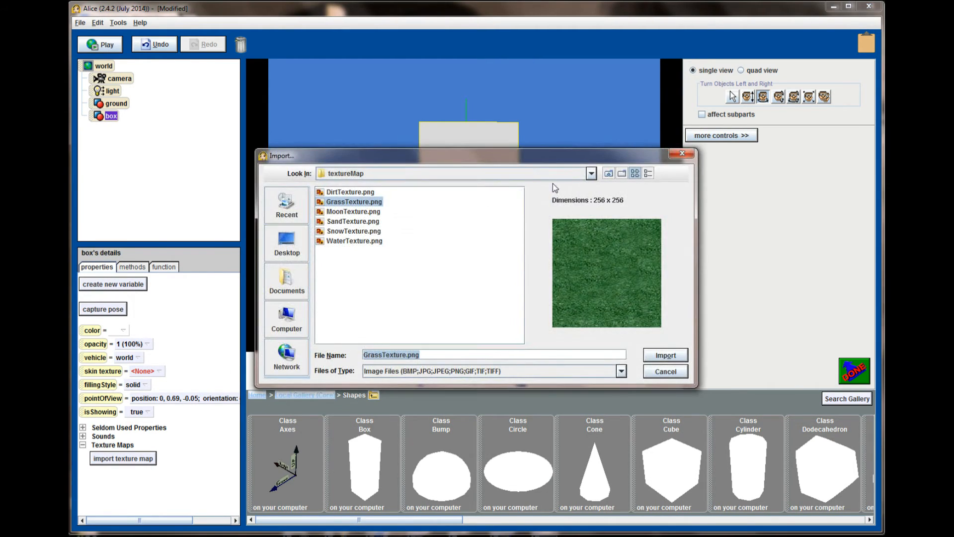
left_click(609, 174)
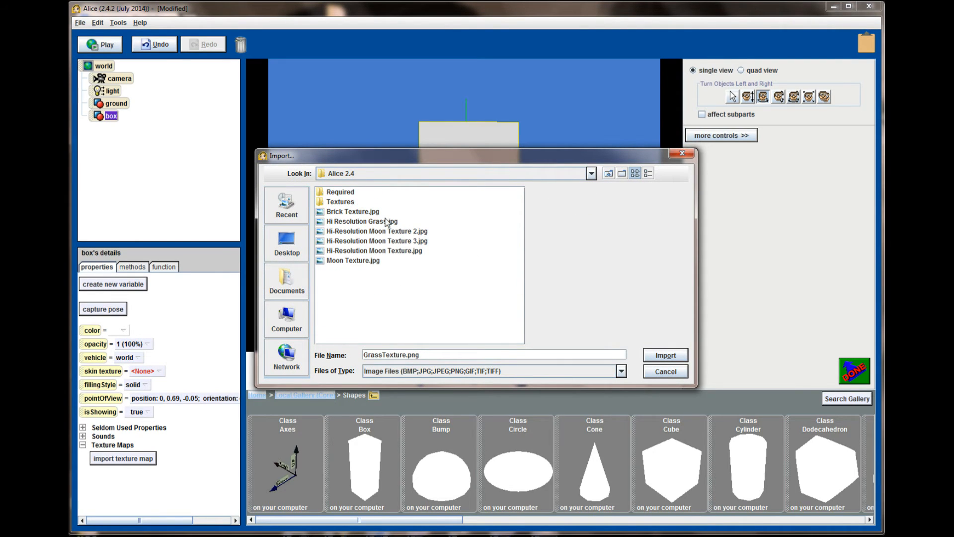
double_click(362, 213)
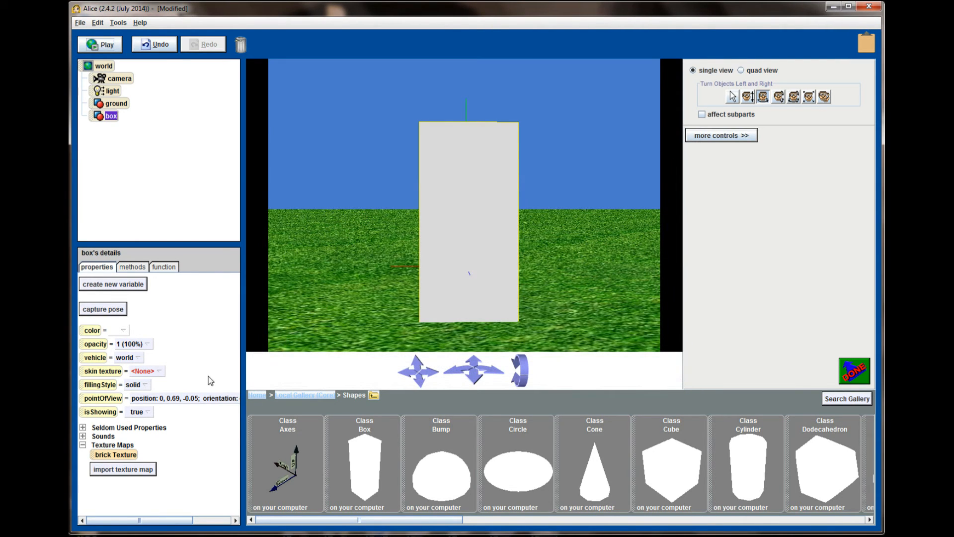
left_click_drag(127, 460, 145, 377)
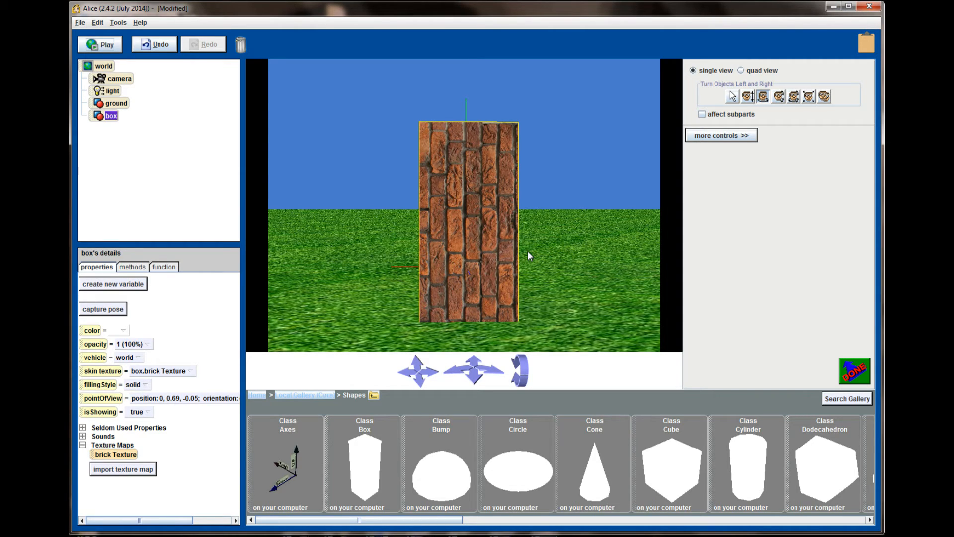
Step: Turn the box until a side with horizontal brick rows faces the camera, and move it to about position 1.47, 0.69, 0.78
left_click_drag(453, 192, 607, 191)
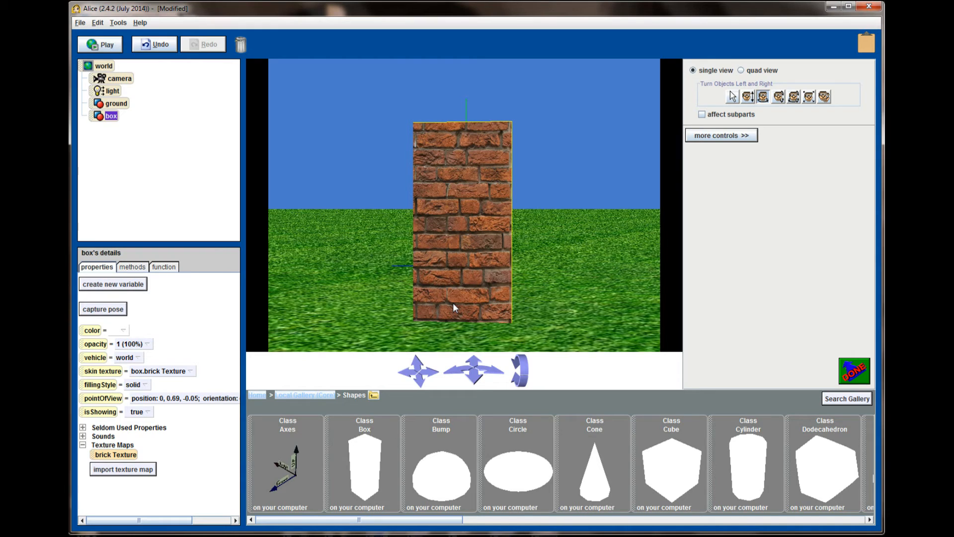
left_click(733, 97)
left_click_drag(438, 237, 318, 237)
Step: Add an Angel from the local gallery's Ancients collection on the grass beside the brick box
left_click(316, 396)
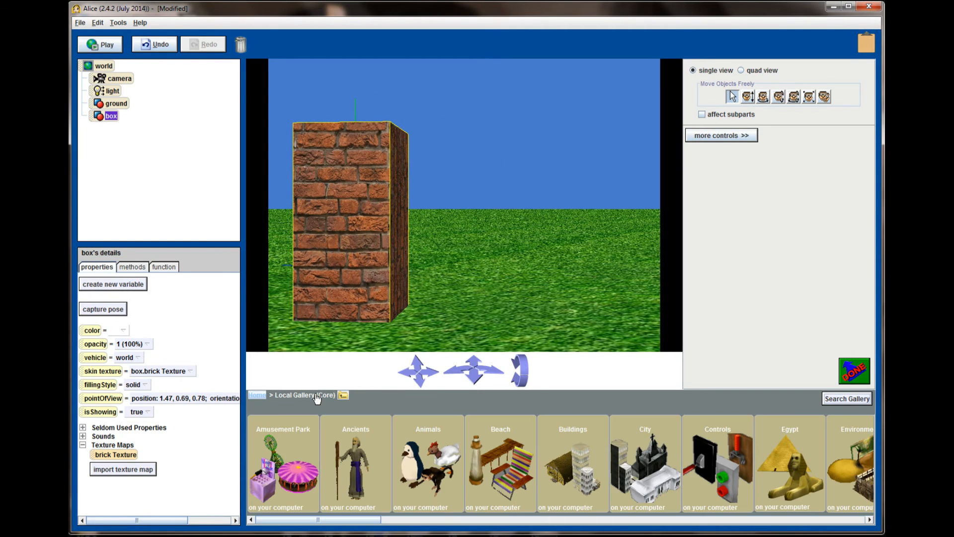
left_click(350, 462)
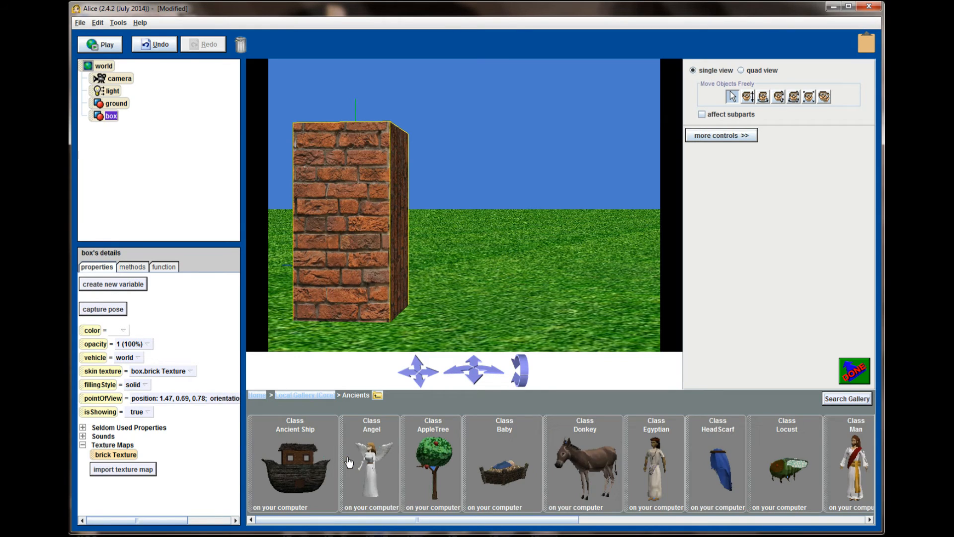
left_click_drag(372, 462, 537, 320)
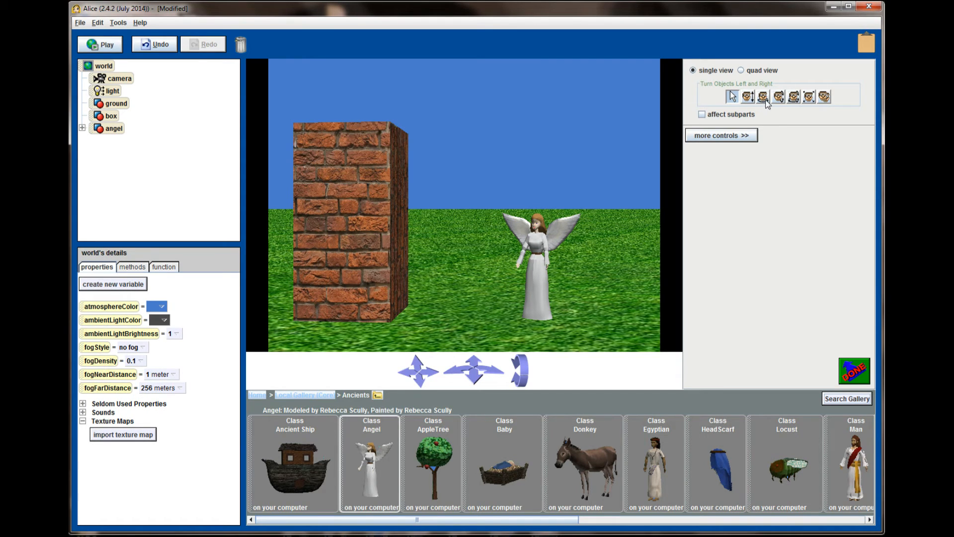
Step: Enlarge the angel until it is slightly taller than the brick box and turn it to face the camera
left_click(808, 99)
left_click_drag(539, 266, 539, 199)
left_click(763, 97)
left_click_drag(547, 167, 534, 167)
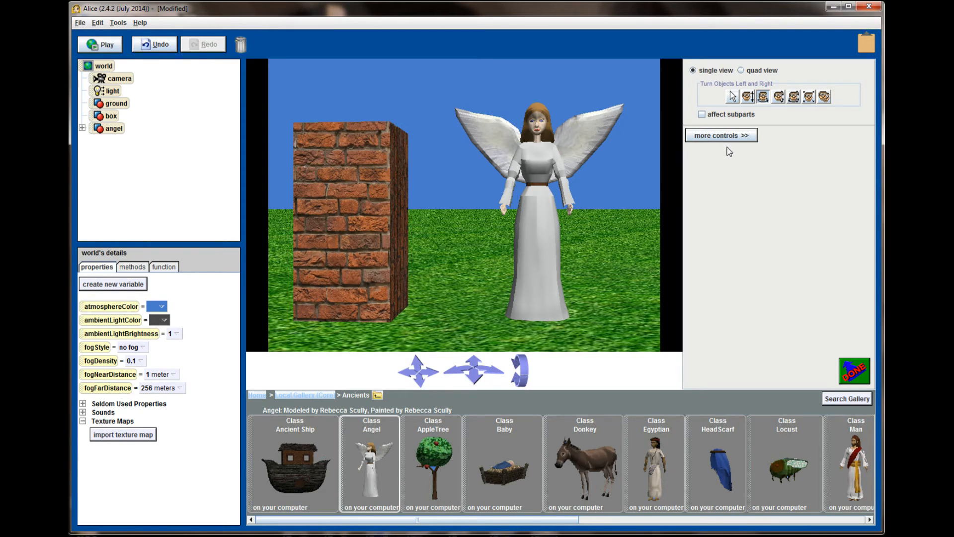
Step: Enable affecting subparts, select only the angel's skirt and set its color to red
left_click(702, 115)
left_click(794, 96)
left_click(537, 231)
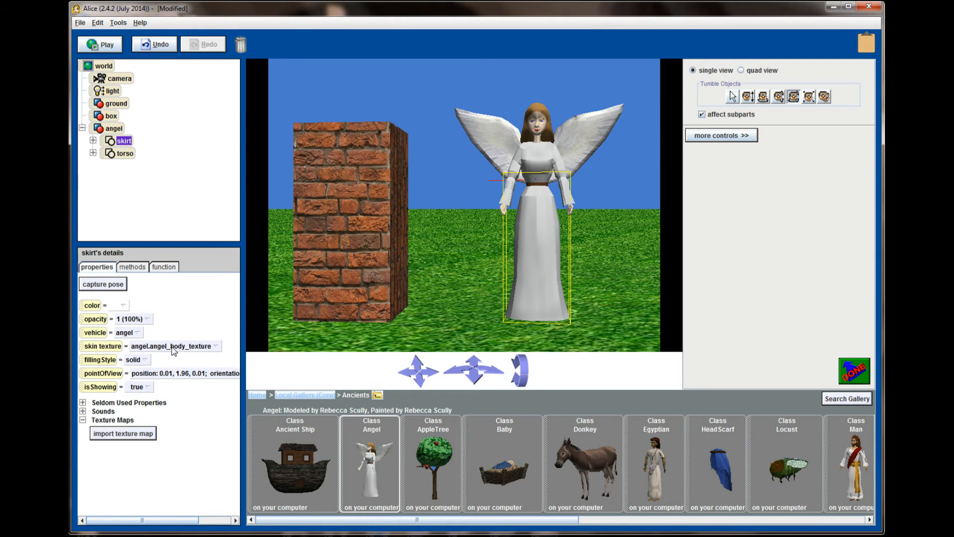
left_click(120, 305)
left_click(125, 347)
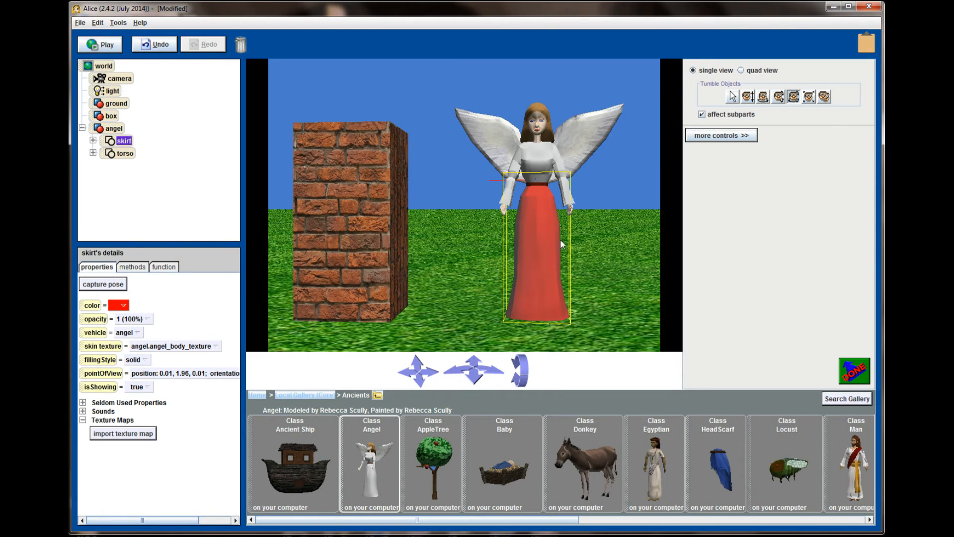
Step: Try purple and cyan as the skirt's color and set it back to white
left_click(119, 305)
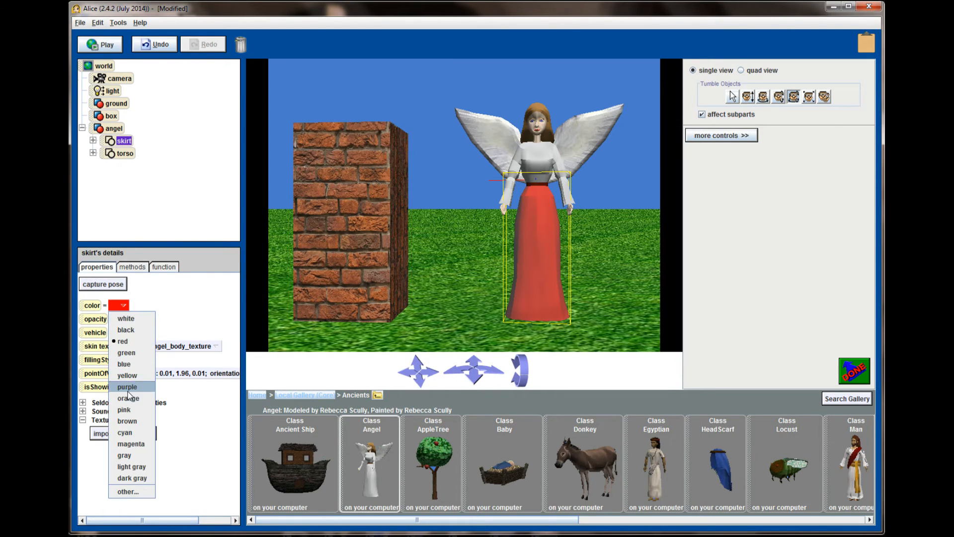
left_click(125, 388)
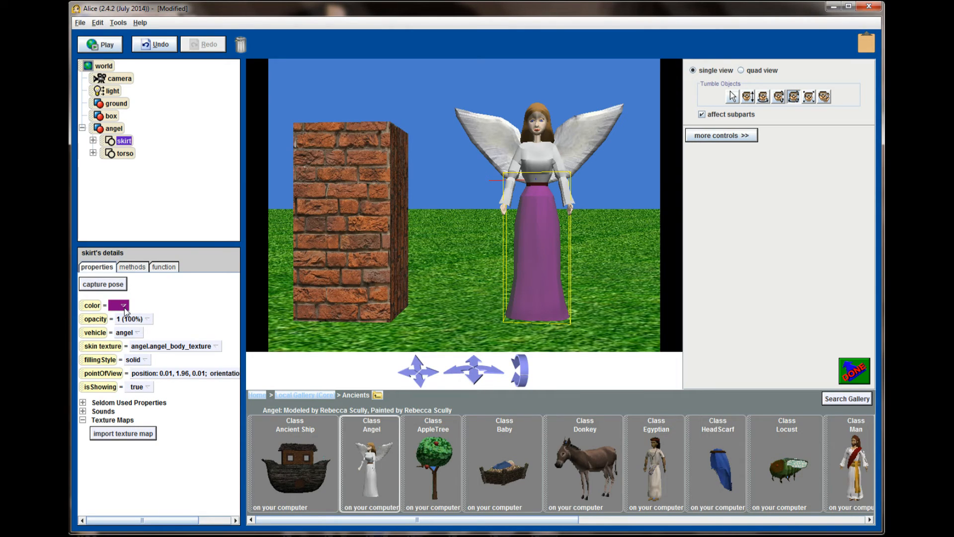
left_click(124, 306)
left_click(125, 433)
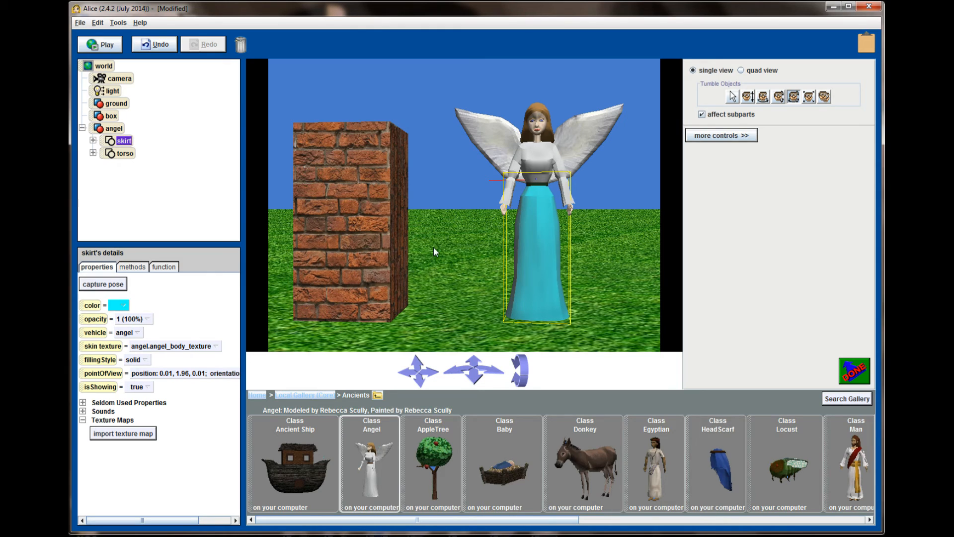
left_click(126, 306)
left_click(132, 319)
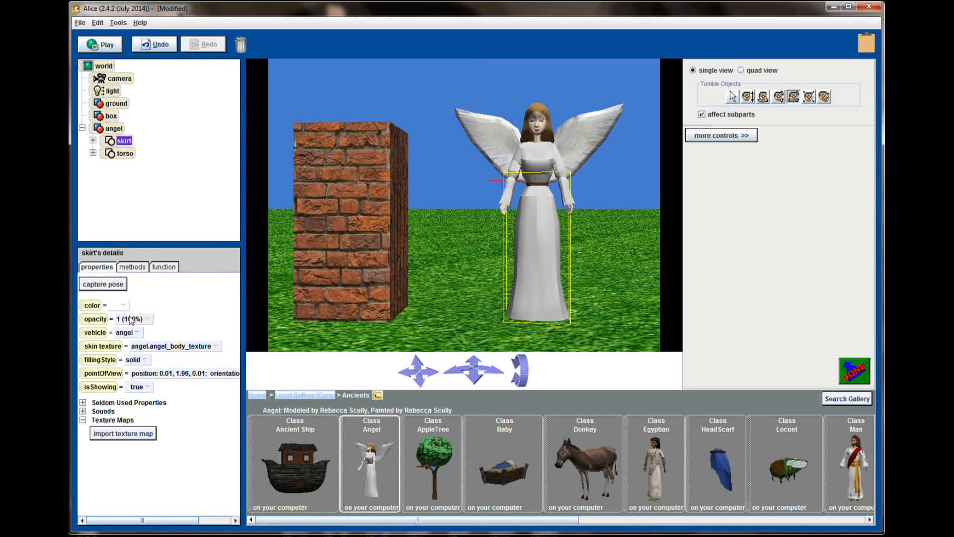
Step: Turn off affecting subparts, select the whole angel and set its skin texture to <None>
left_click(701, 114)
left_click(732, 96)
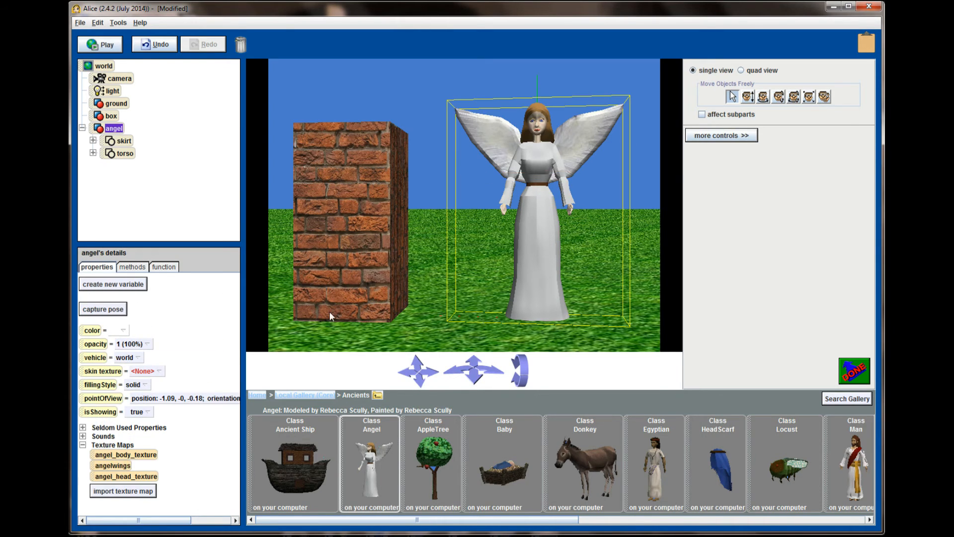
left_click(159, 373)
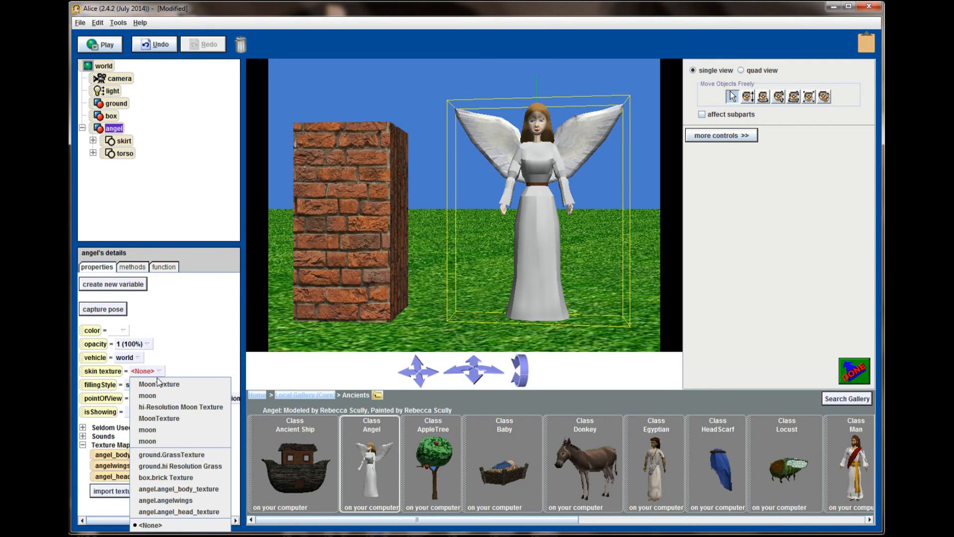
left_click(159, 525)
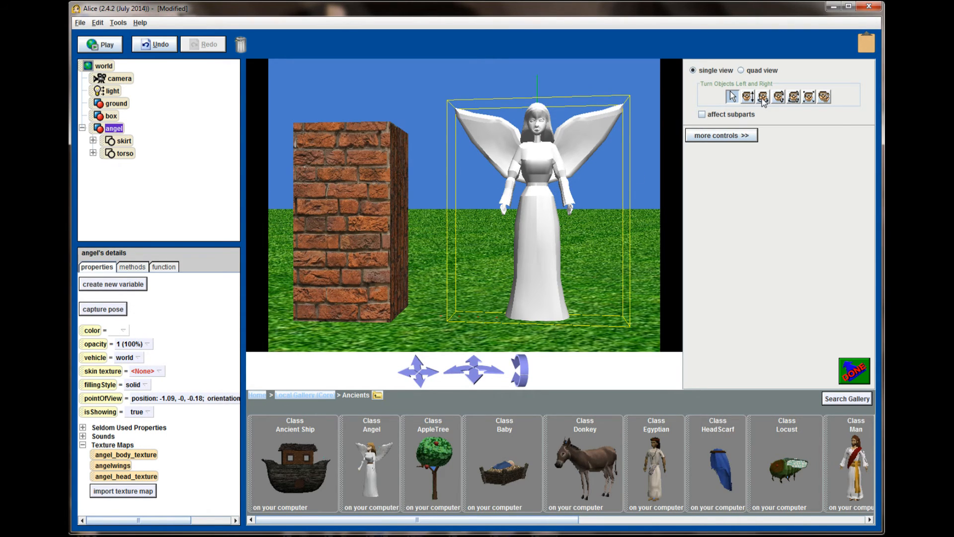
Step: Make the brick box a low pedestal in front of the angel by shrinking it and sinking it partly into the ground
left_click(807, 100)
left_click_drag(386, 186, 386, 214)
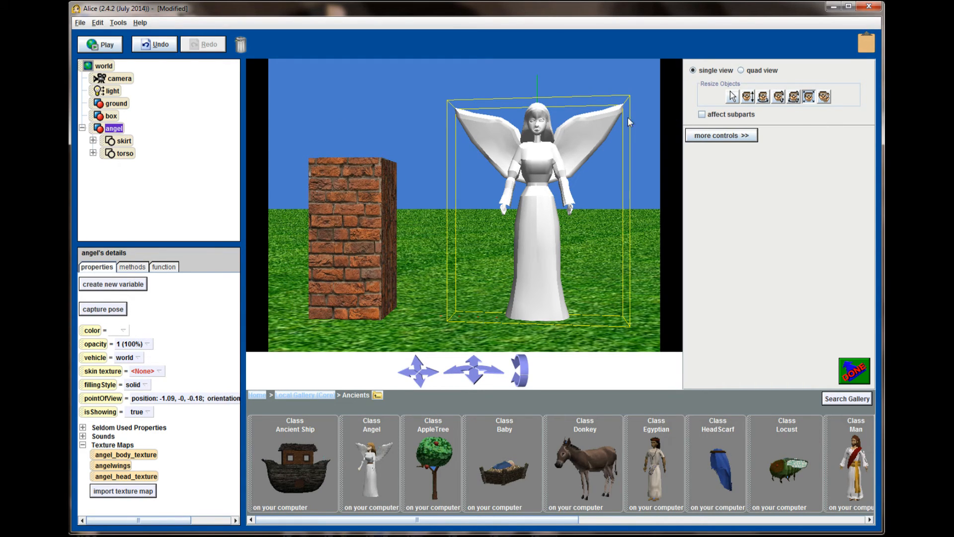
left_click(763, 96)
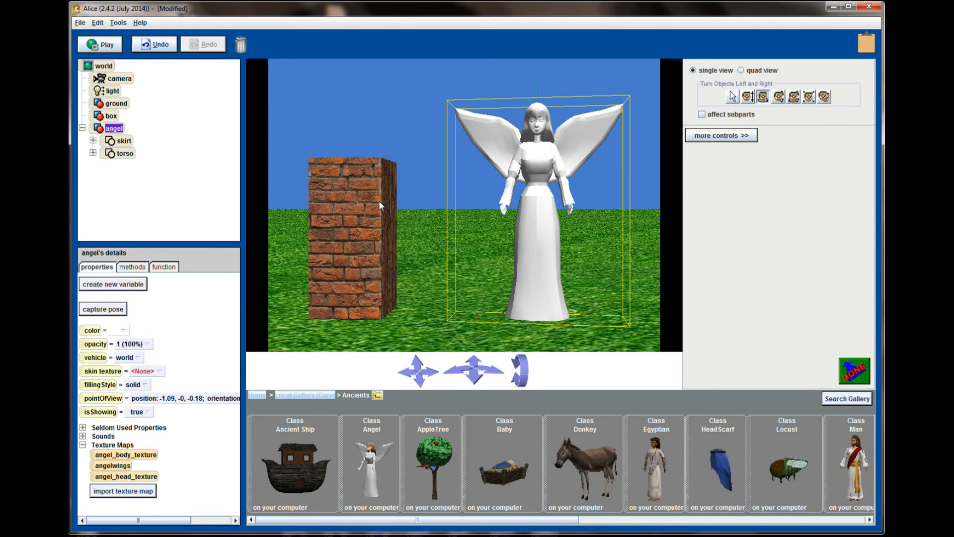
left_click(732, 96)
left_click_drag(368, 214, 498, 221)
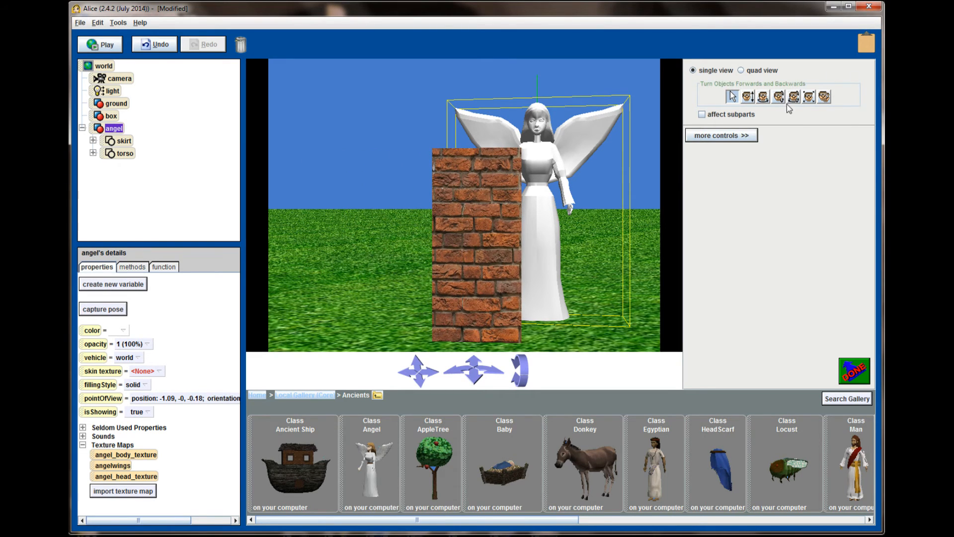
left_click(747, 97)
left_click_drag(497, 199, 475, 284)
Step: Shrink the whole angel and stand it on top of the brick pedestal
left_click(539, 148)
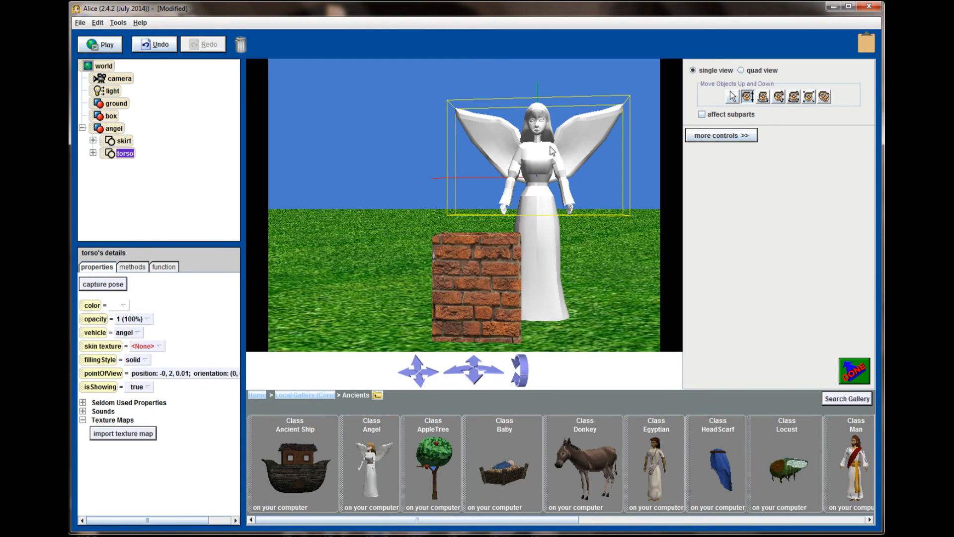
left_click(809, 96)
left_click_drag(572, 154, 571, 228)
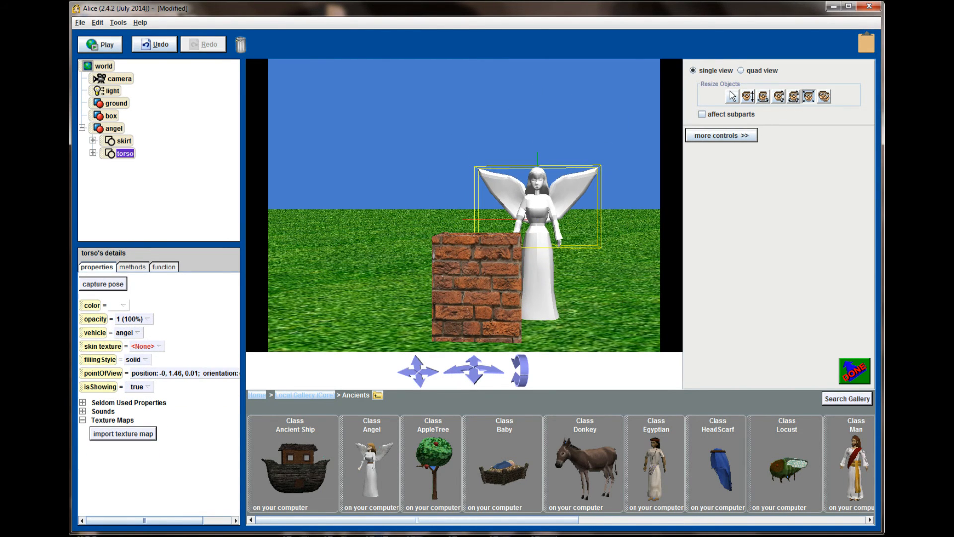
left_click(733, 96)
left_click_drag(537, 223, 507, 245)
left_click(748, 96)
left_click_drag(521, 158, 521, 60)
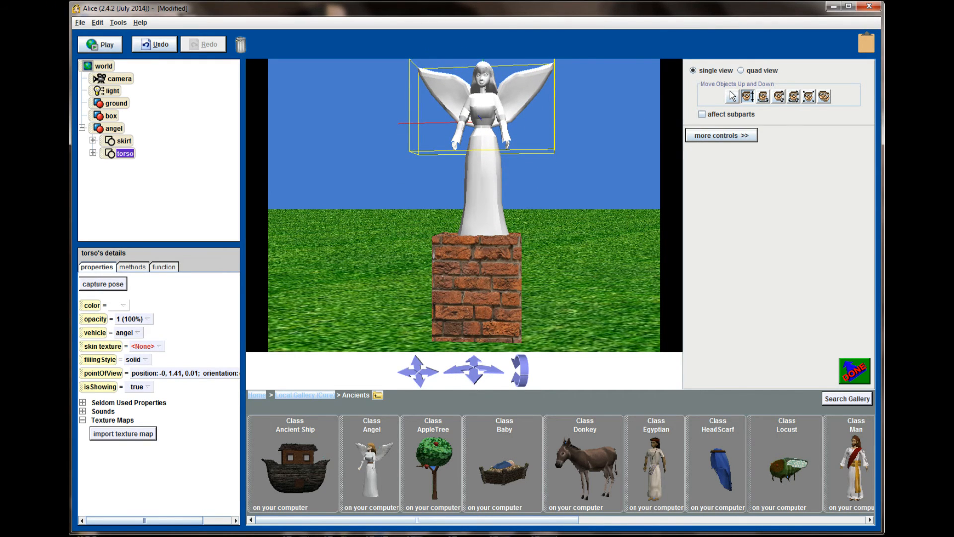
Step: Shrink the angel further and adjust its height so its skirt rests on the pedestal's top face
left_click_drag(489, 118, 493, 142)
left_click(809, 96)
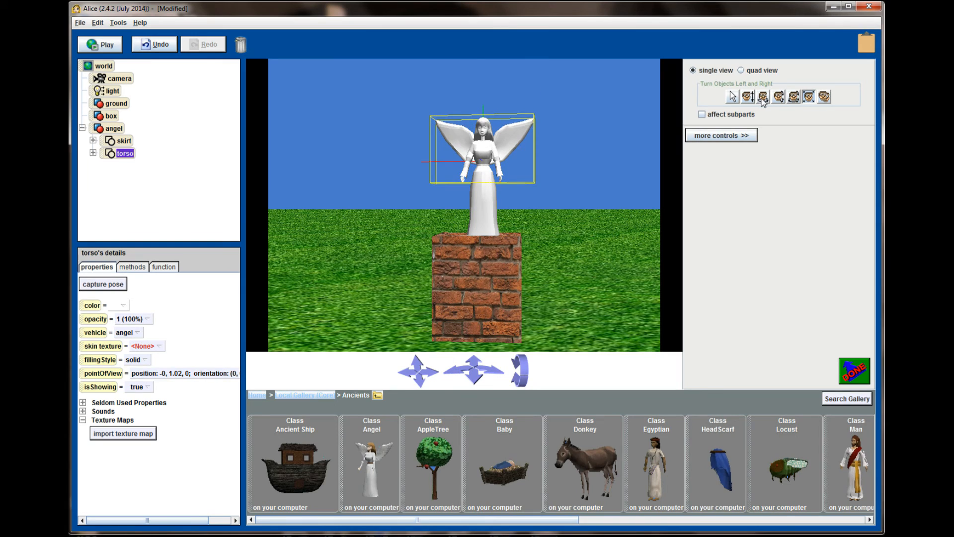
left_click(748, 96)
mouse_move(484, 149)
left_mouse_down()
mouse_move(484, 131)
mouse_move(484, 139)
left_mouse_up()
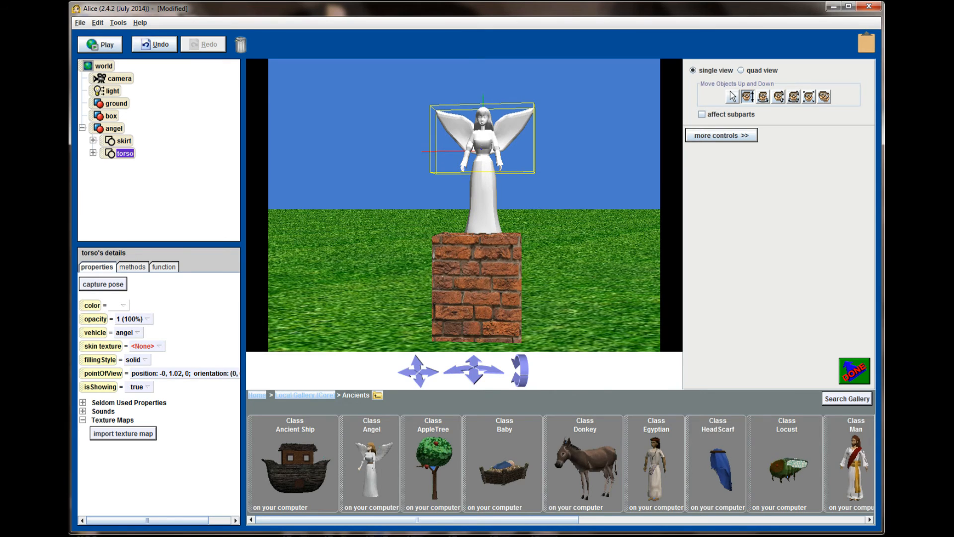
Step: Turn the angel slightly sideways on the pedestal and select the world to clear the selection outline
left_click(762, 97)
left_click_drag(488, 152, 502, 152)
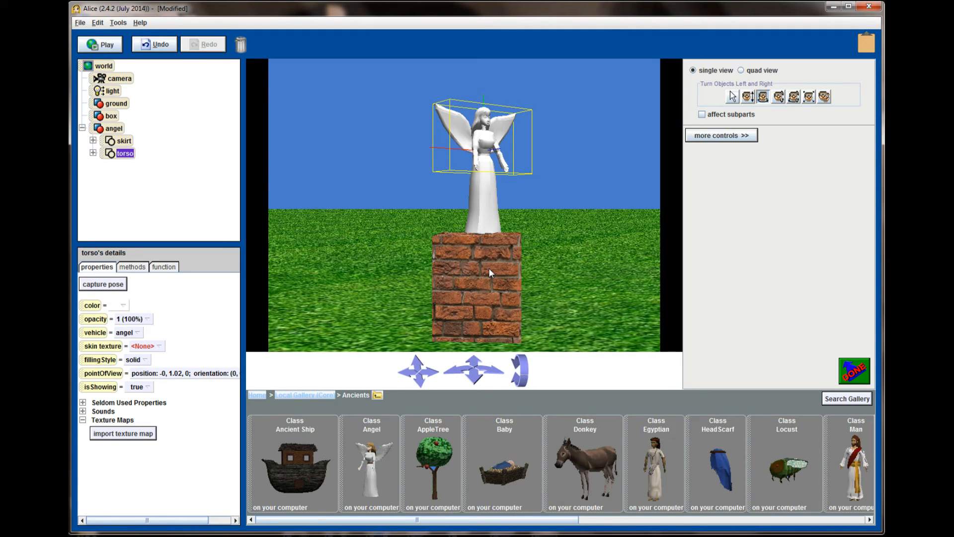
left_click(105, 66)
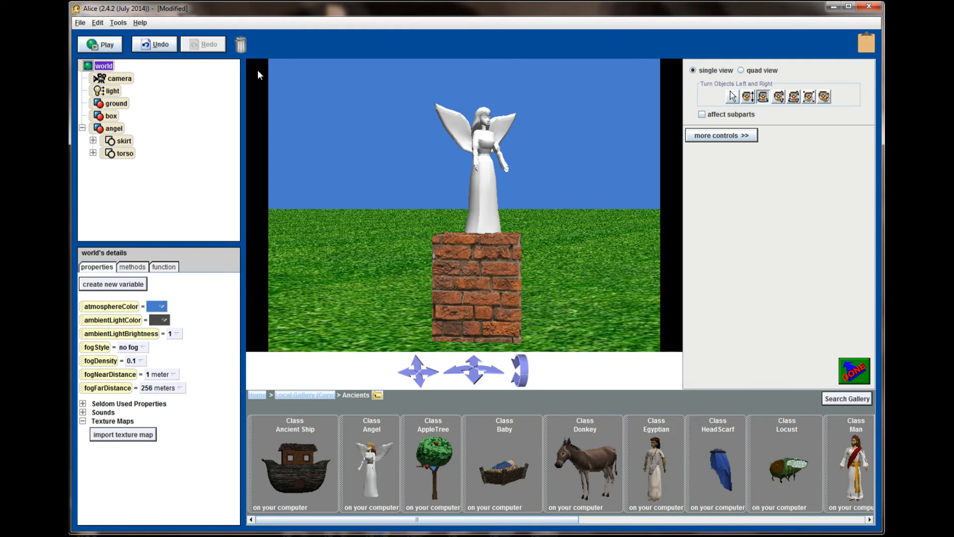